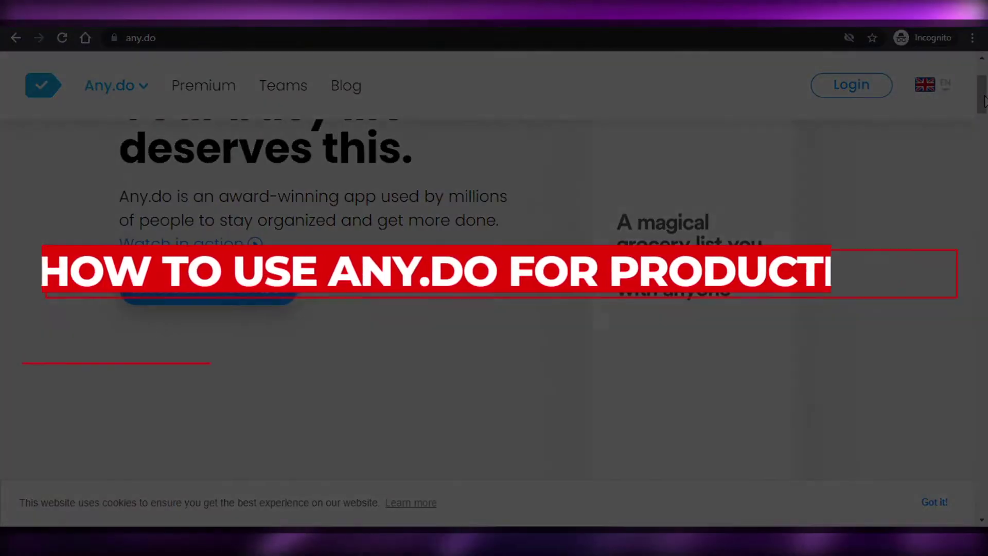
# Log in to Any.do with Continue with Google, reaching the empty January 2022 agenda.
pyautogui.scroll(1, 985, 101)
pyautogui.moveTo(985, 100); pyautogui.dragTo(987, 62)
pyautogui.scroll(3, 986, 102)
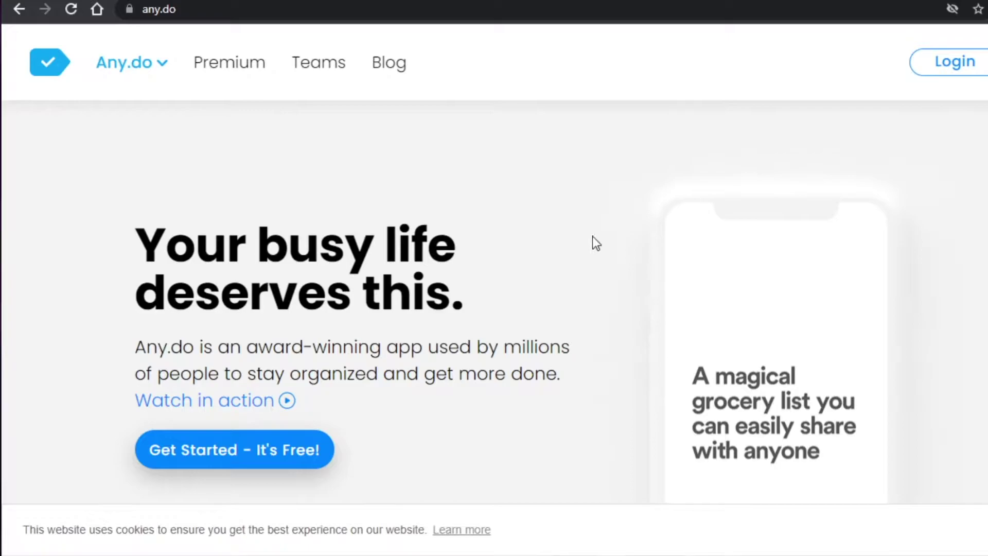
pyautogui.scroll(-5, 494, 309)
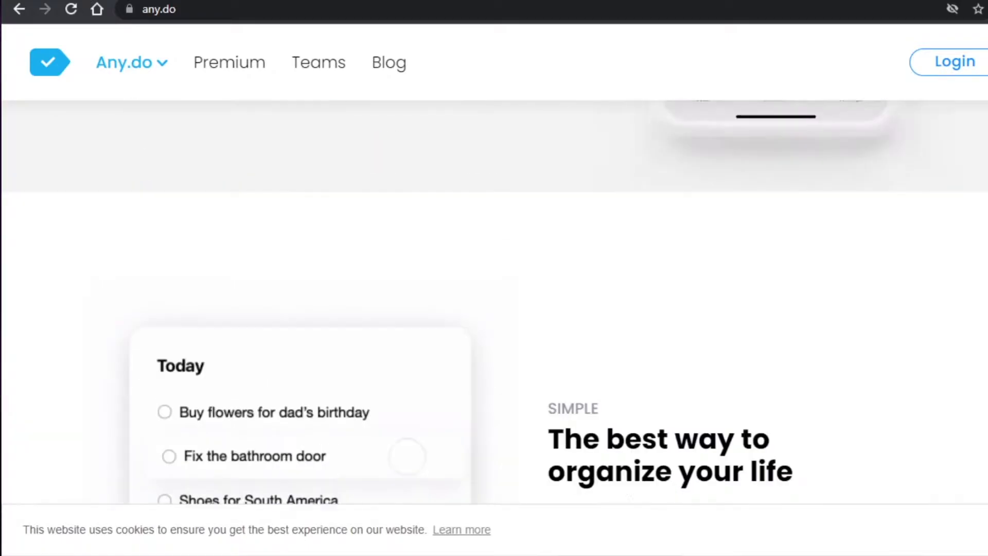
pyautogui.scroll(-15, 494, 309)
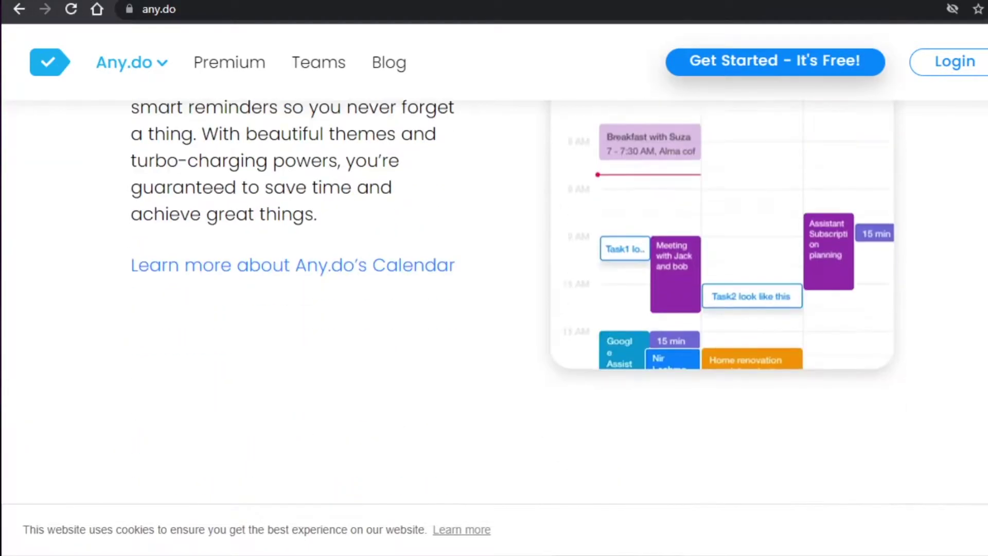
pyautogui.scroll(-15, 494, 309)
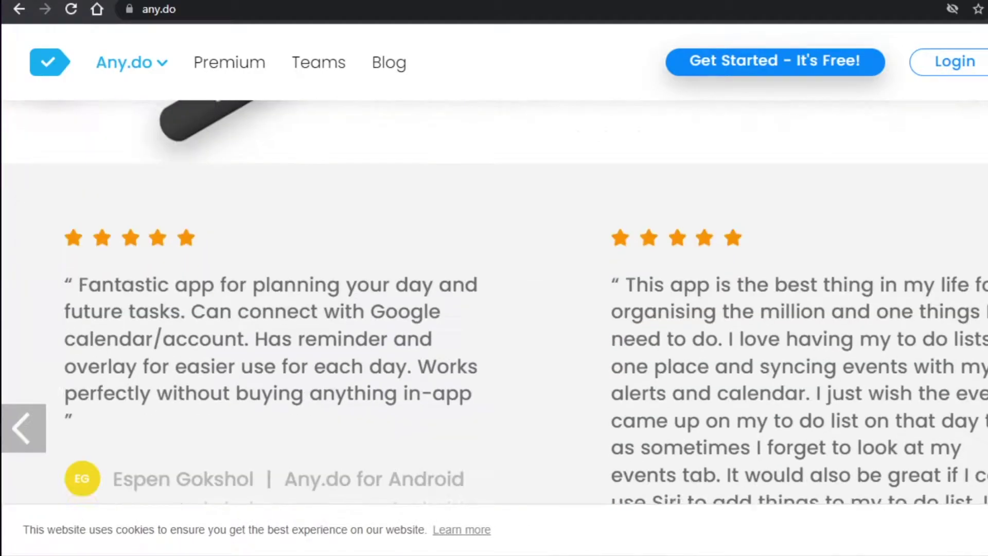
pyautogui.scroll(-15, 494, 309)
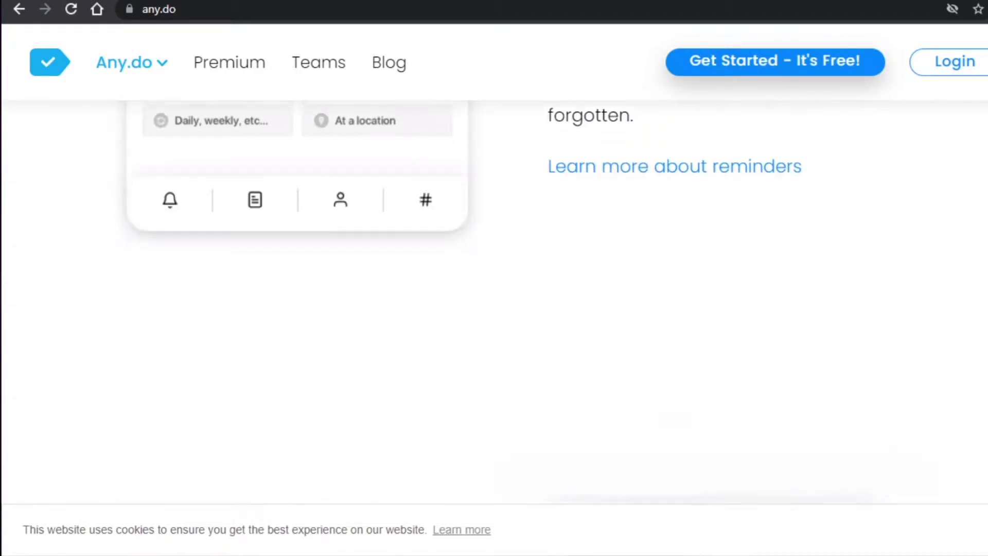
pyautogui.scroll(20, 494, 309)
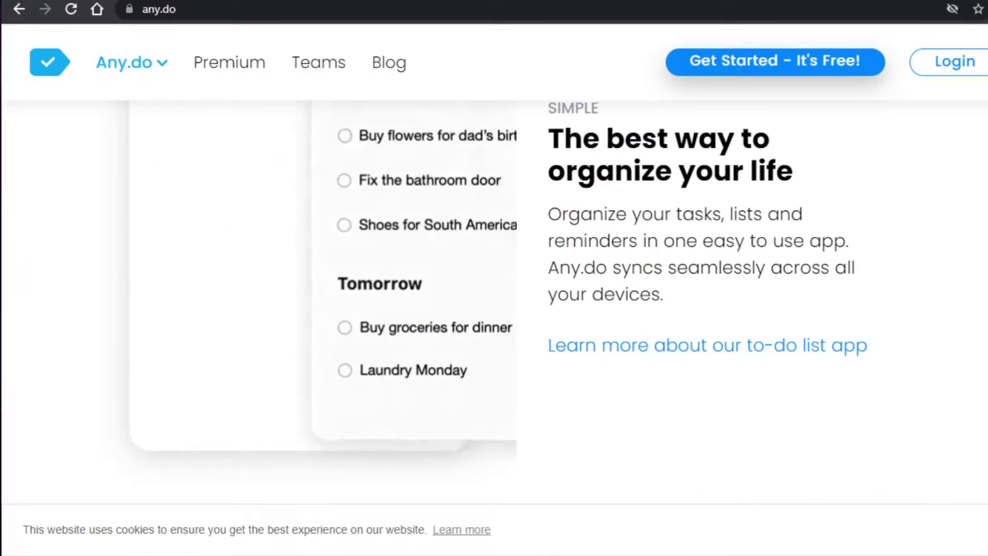
pyautogui.scroll(5, 495, 309)
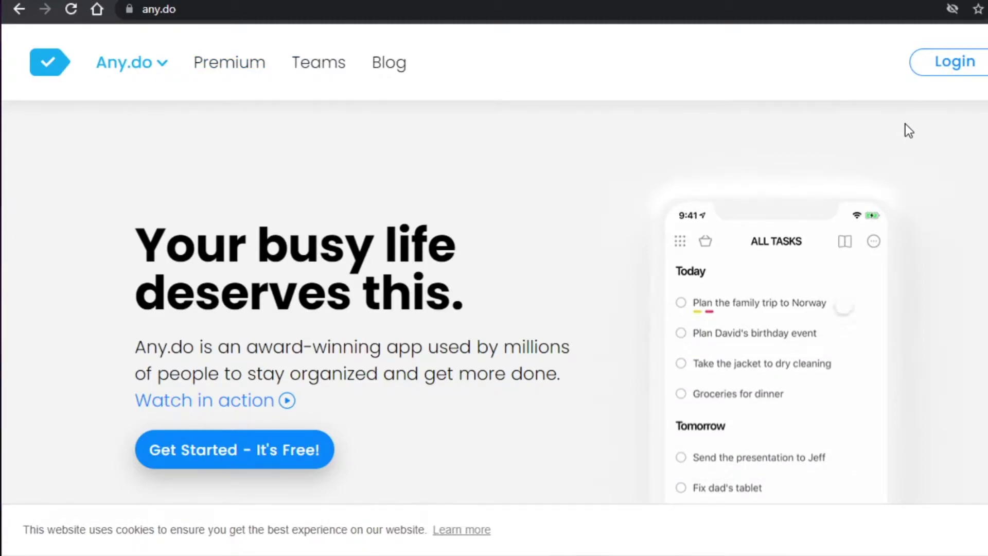
pyautogui.click(970, 72)
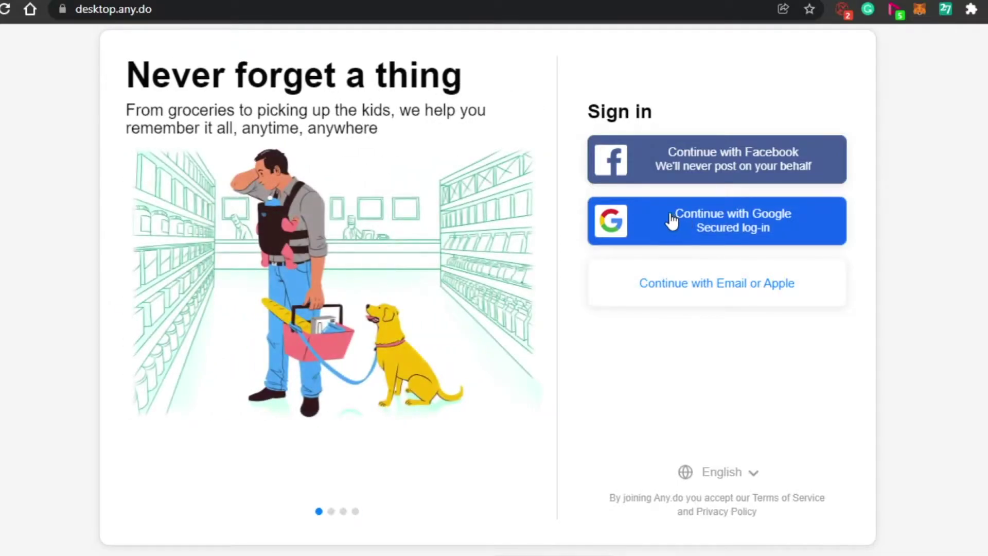
pyautogui.click(672, 220)
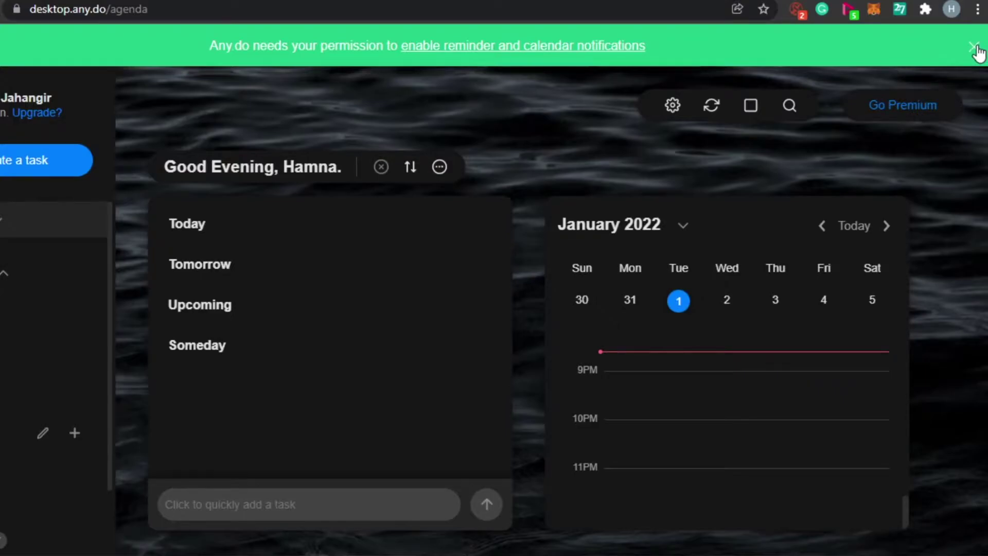
# Dismiss the notification banner and expand Calendar to show Holidays In Pakistan and Birthdays.
pyautogui.click(975, 47)
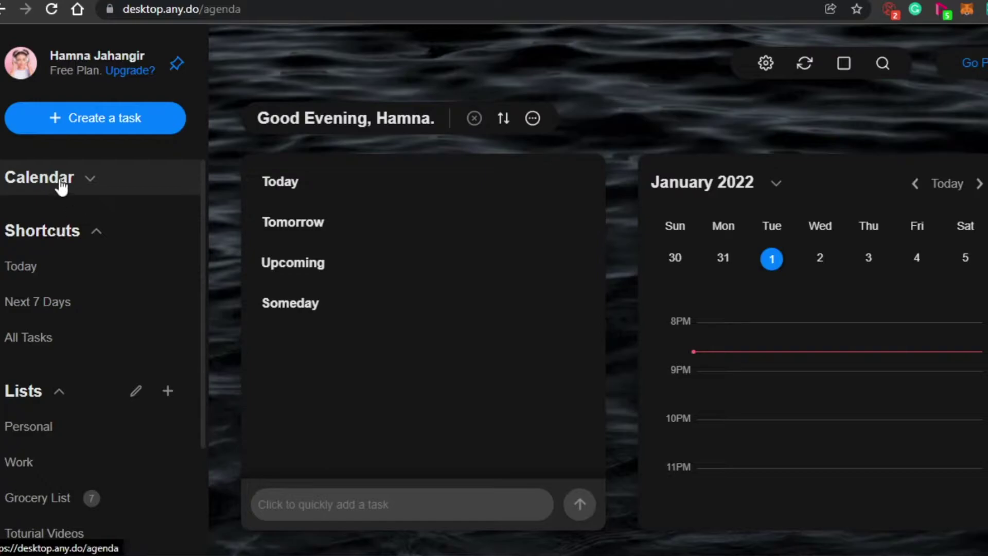
pyautogui.click(88, 183)
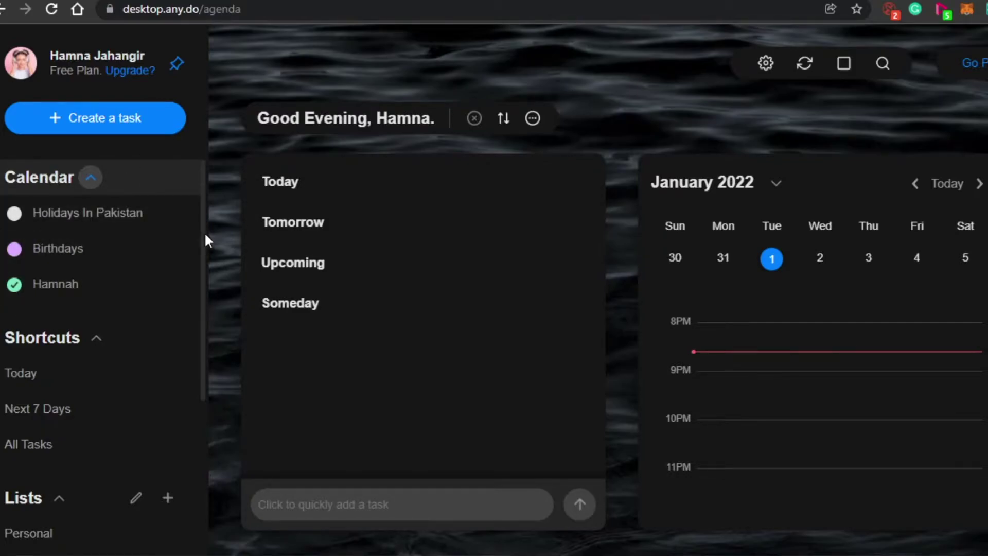
pyautogui.moveTo(205, 232); pyautogui.dragTo(204, 309)
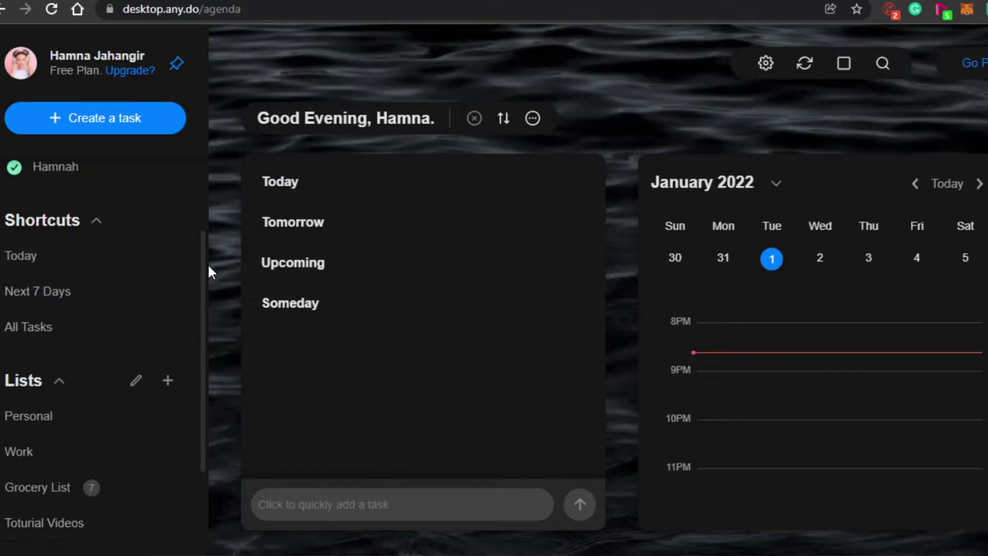
pyautogui.moveTo(203, 309); pyautogui.dragTo(203, 388)
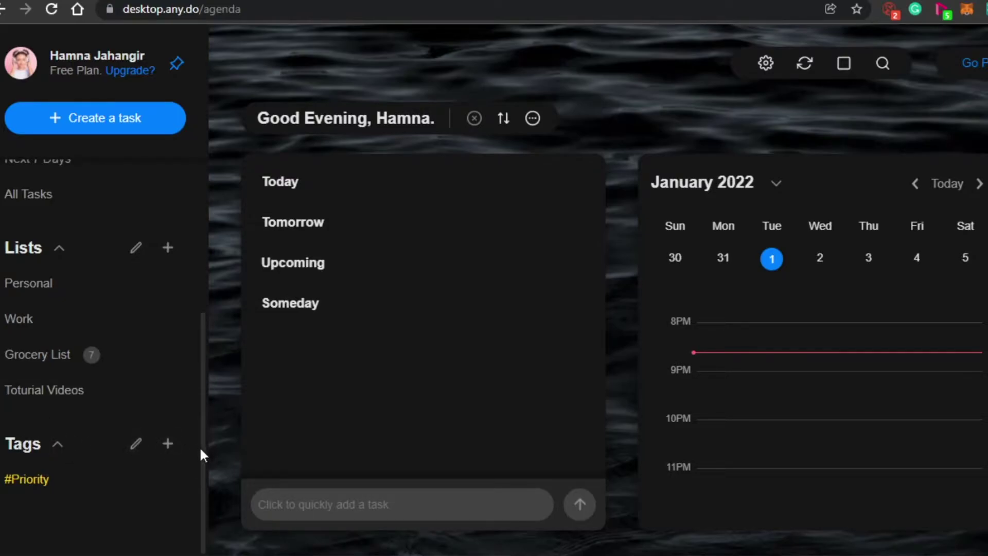
pyautogui.moveTo(201, 450); pyautogui.dragTo(212, 269)
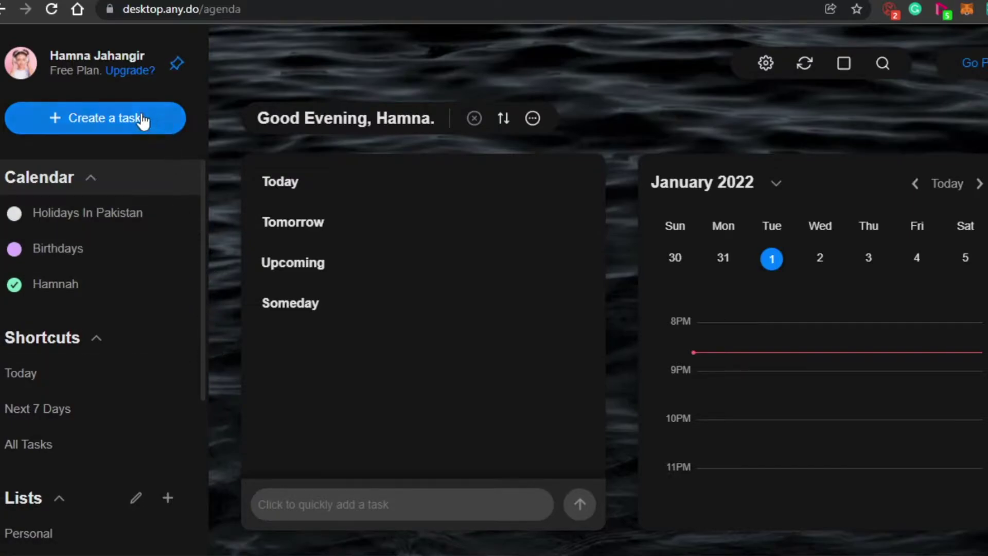
# Draft task 'WorkOut Session' noted 'Drink your protein shake , 30 min each set' and choose its list.
pyautogui.click(125, 118)
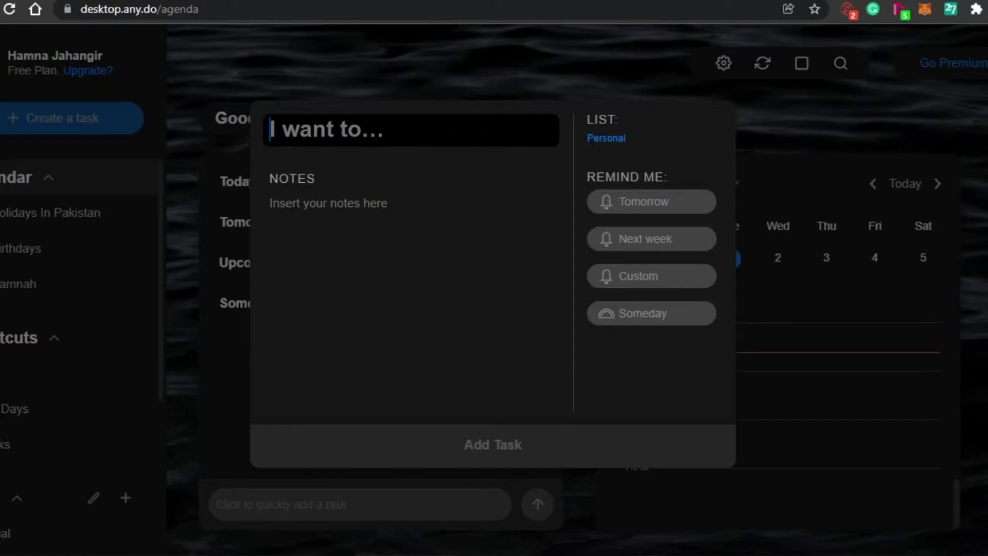
pyautogui.write('Work')
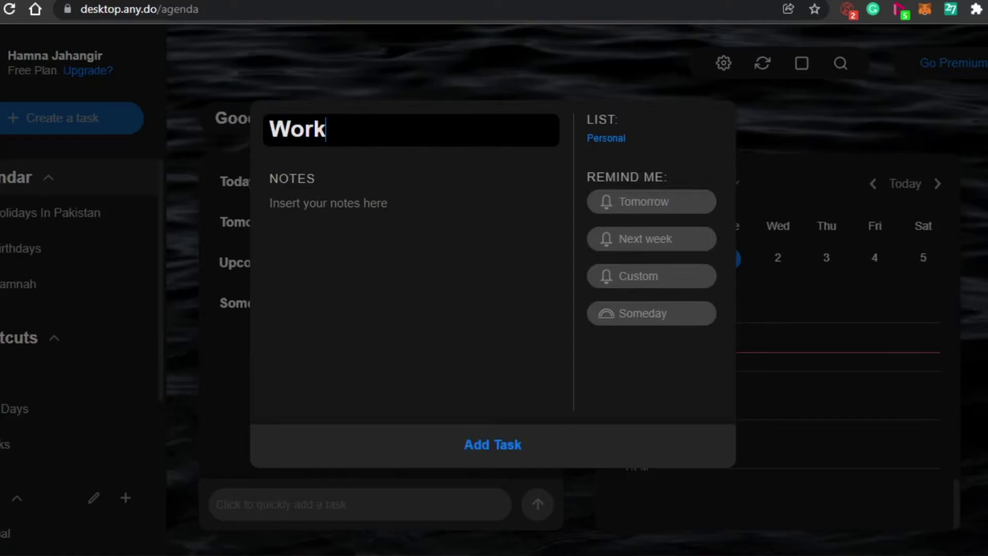
pyautogui.write('Out Session')
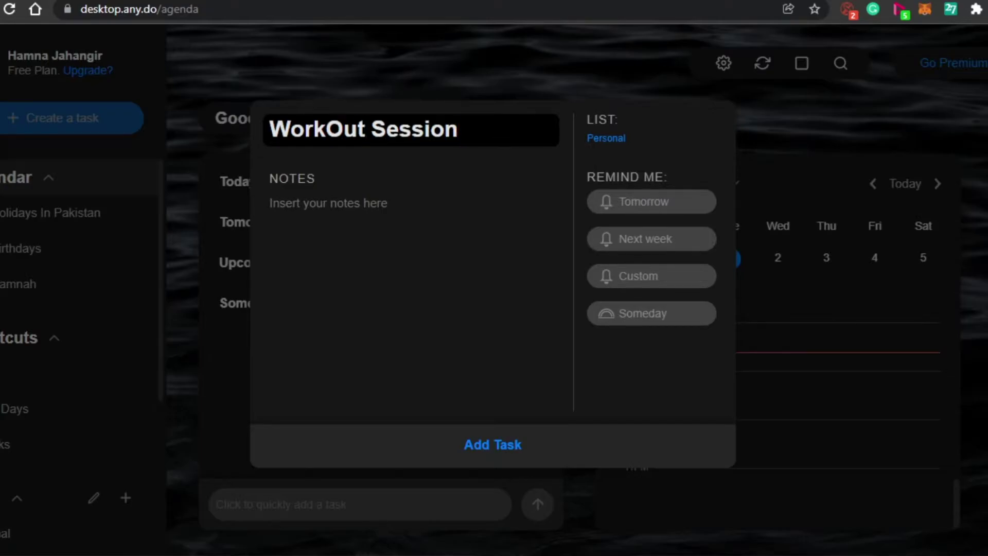
pyautogui.click(331, 199)
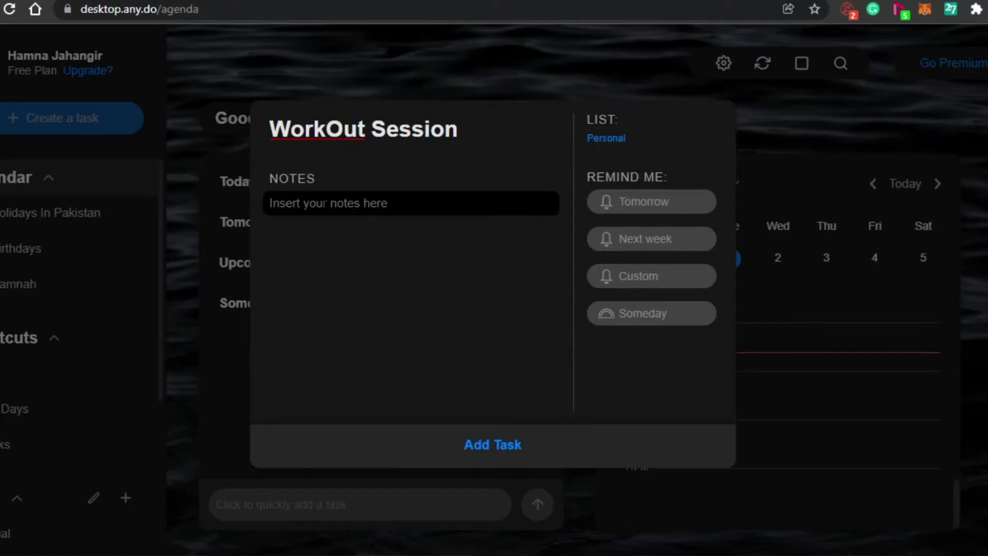
pyautogui.write('Drink your protein shake , 30 min each set')
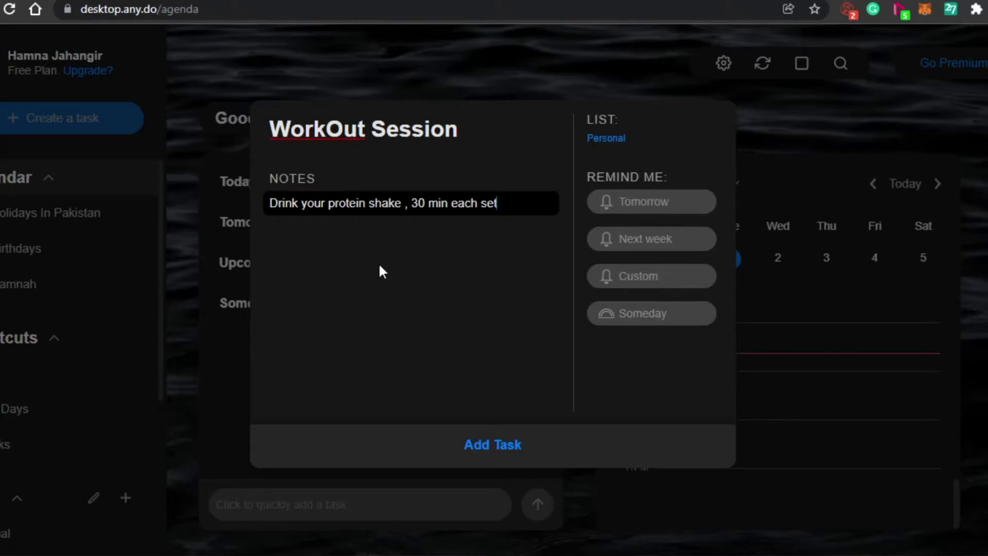
pyautogui.click(605, 139)
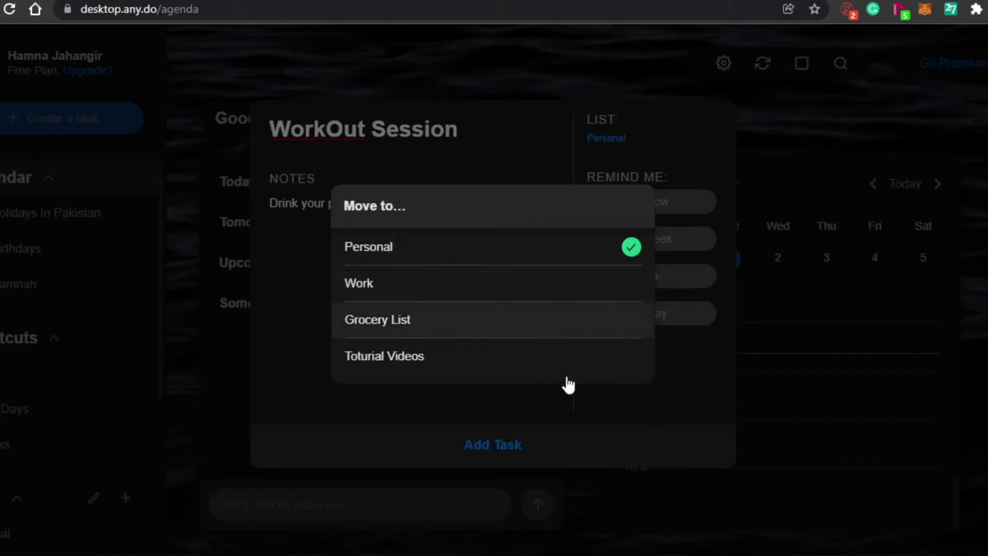
# Keep the task in Personal and give it a custom reminder for 2.3.2022 at 10:00 AM.
pyautogui.click(652, 408)
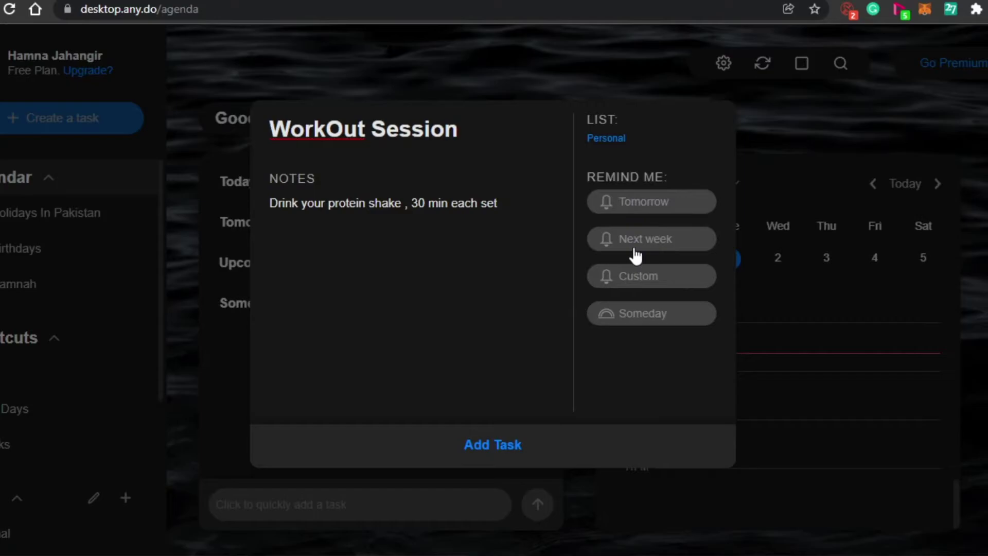
pyautogui.click(632, 274)
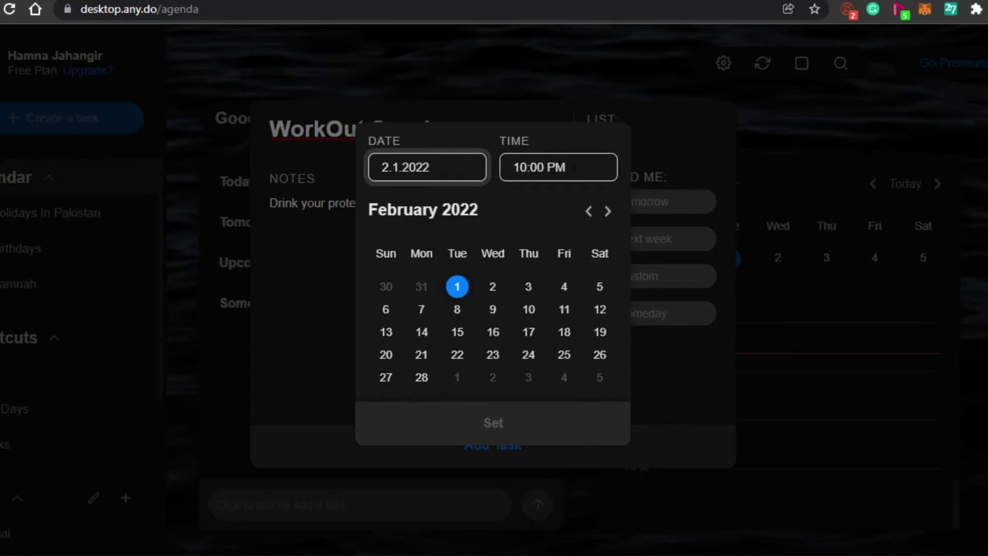
pyautogui.write('3')
pyautogui.click(528, 287)
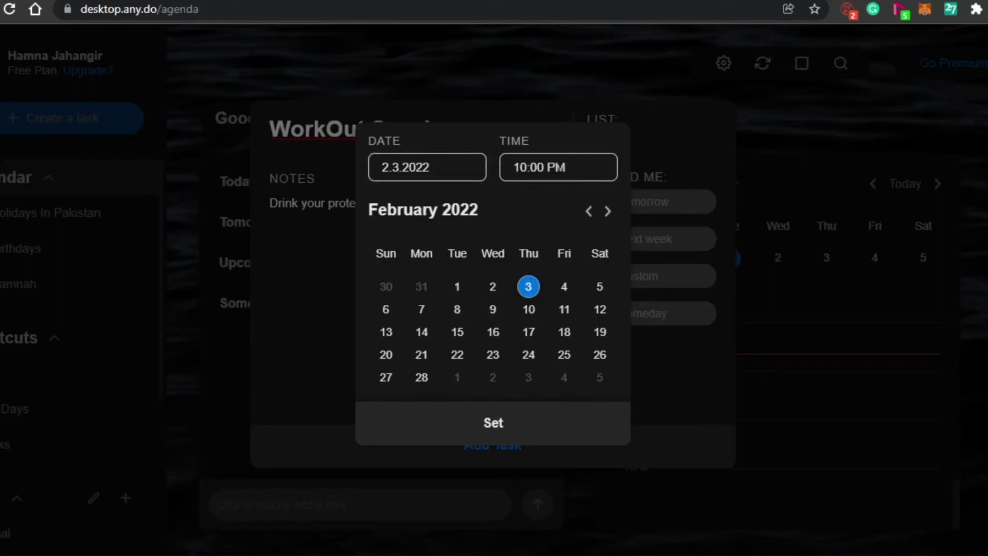
pyautogui.click(570, 169)
pyautogui.press('BackSpace')
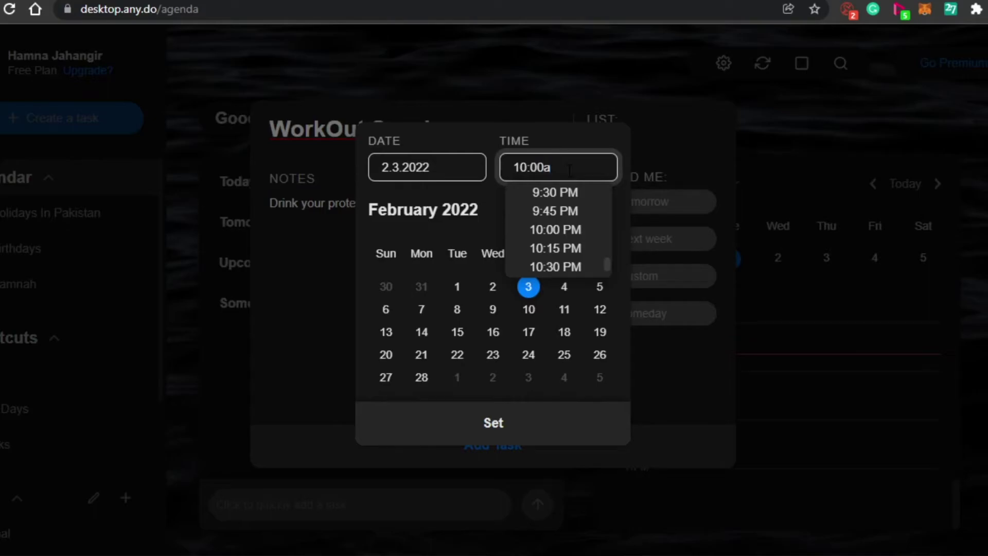
pyautogui.write('AM')
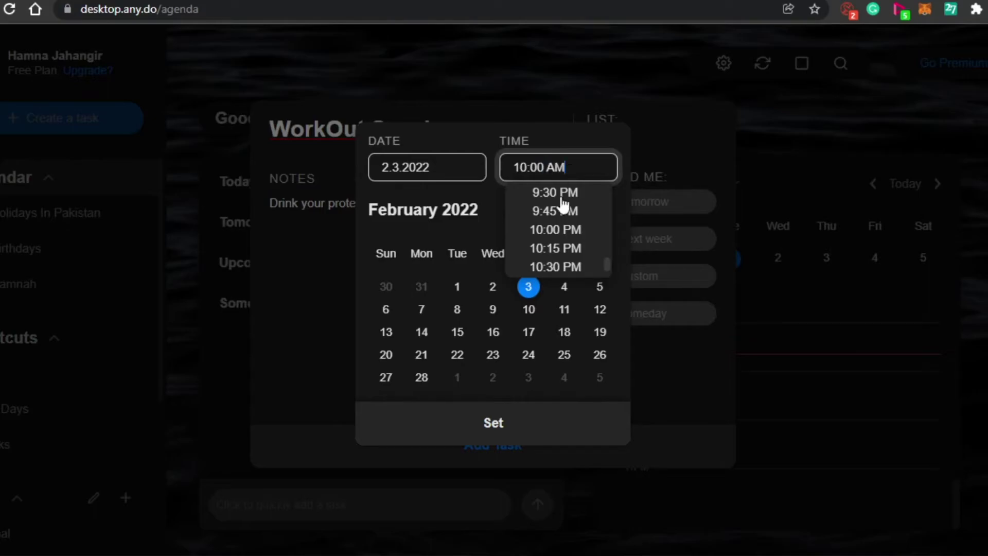
pyautogui.click(504, 423)
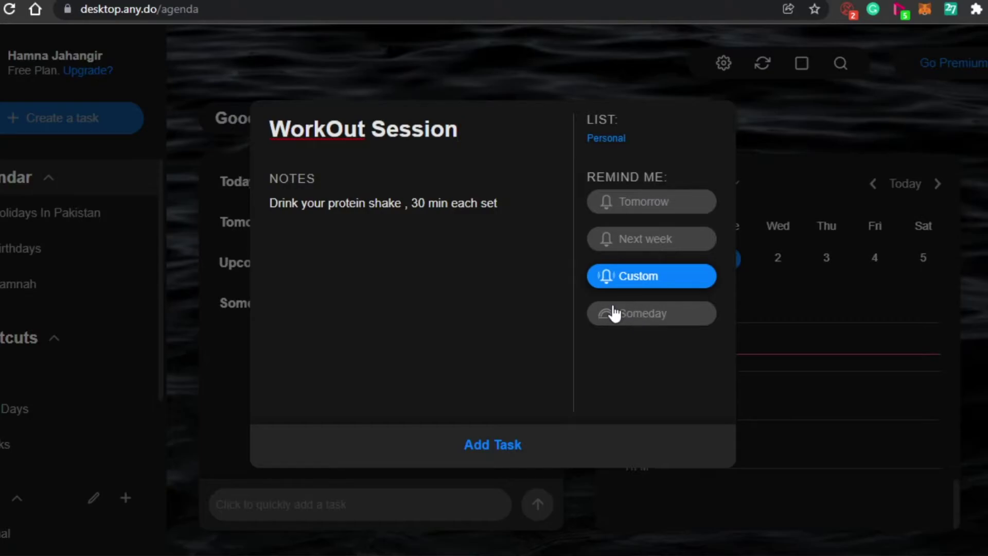
# Add the WorkOut Session task, toggle its checkbox twice leaving it open, and scroll to Lists.
pyautogui.click(474, 458)
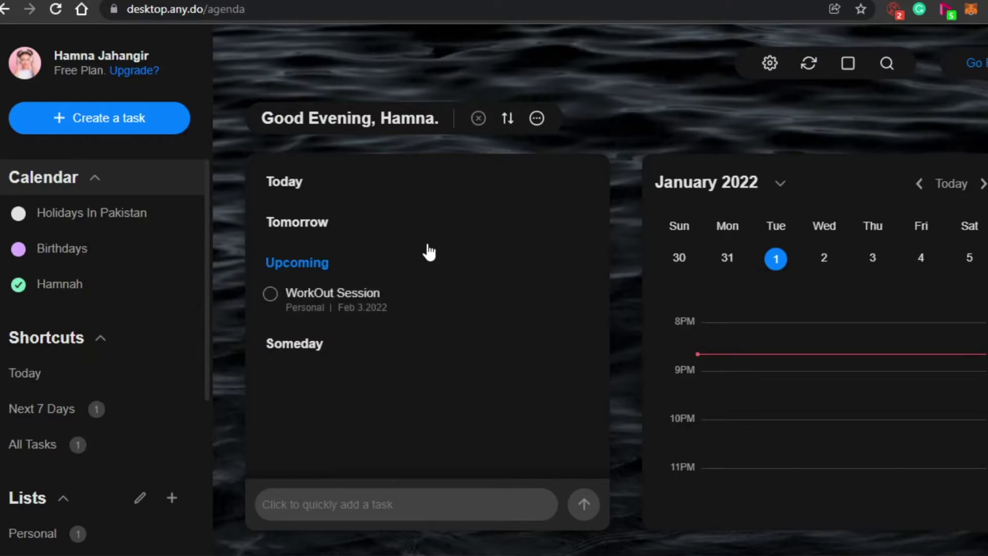
pyautogui.click(271, 296)
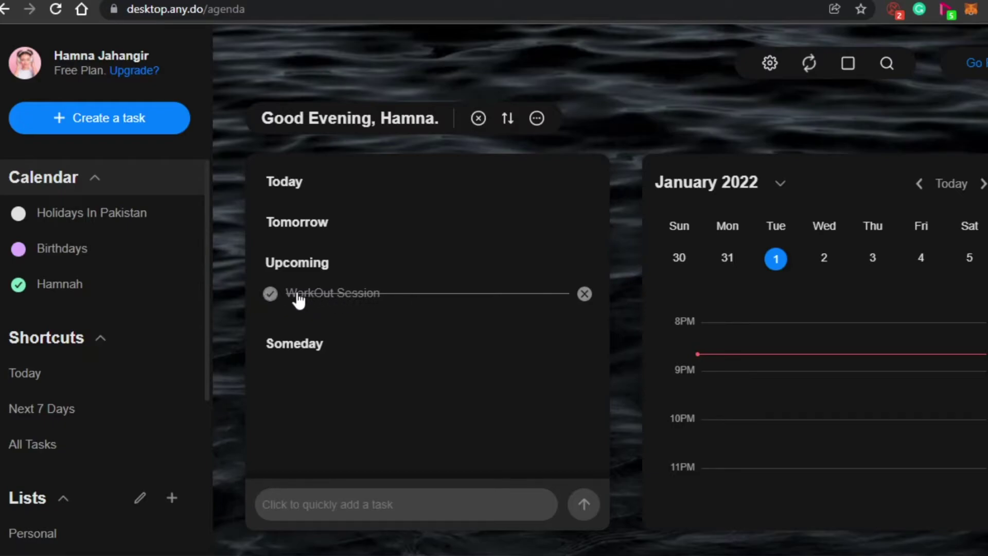
pyautogui.click(271, 296)
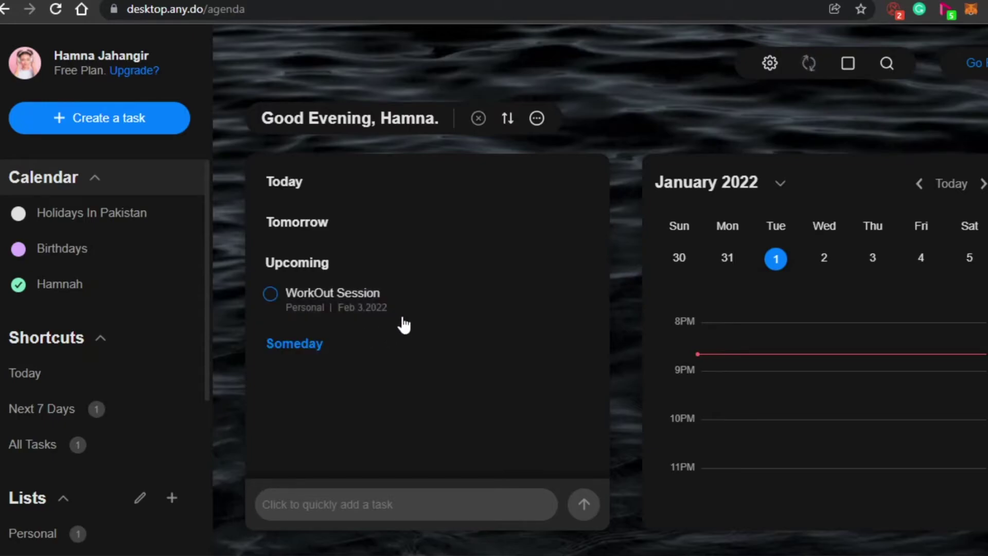
pyautogui.click(271, 297)
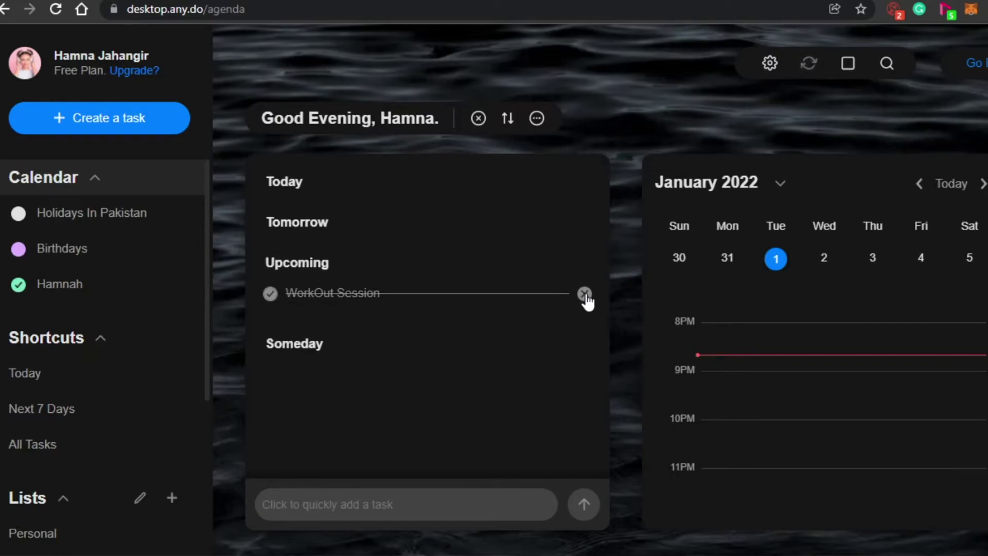
pyautogui.click(271, 297)
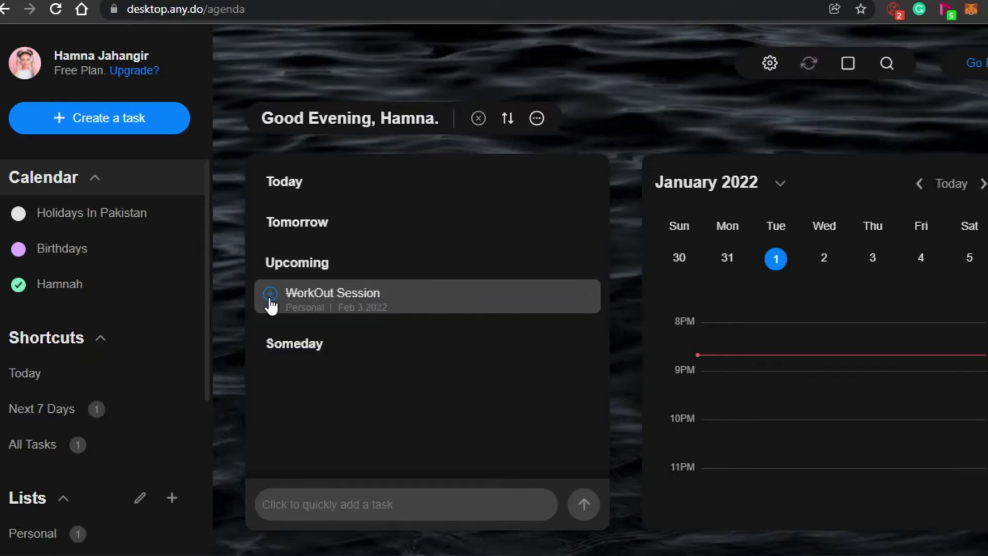
pyautogui.moveTo(207, 195); pyautogui.dragTo(205, 363)
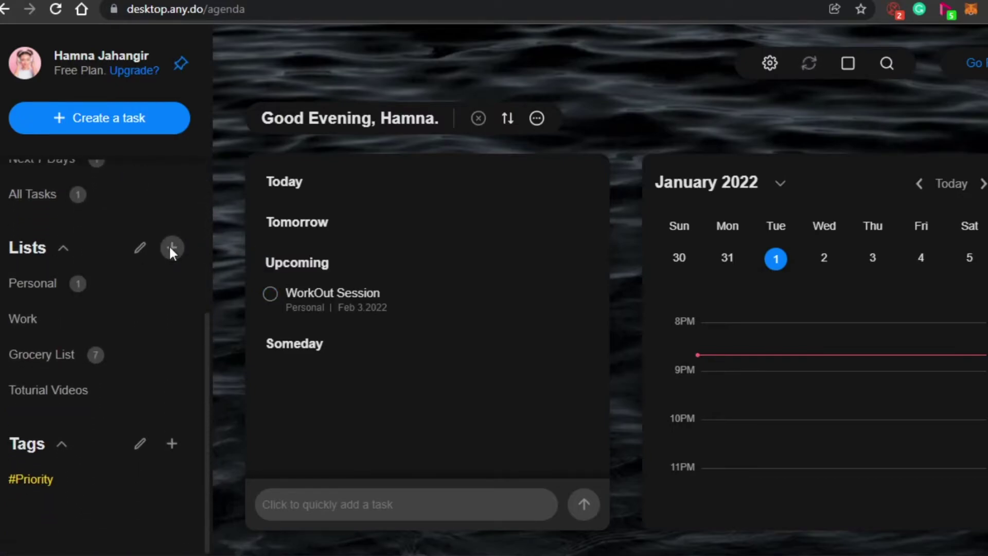
# Create a list named 'writing' and open the empty Writing list from the sidebar.
pyautogui.click(171, 249)
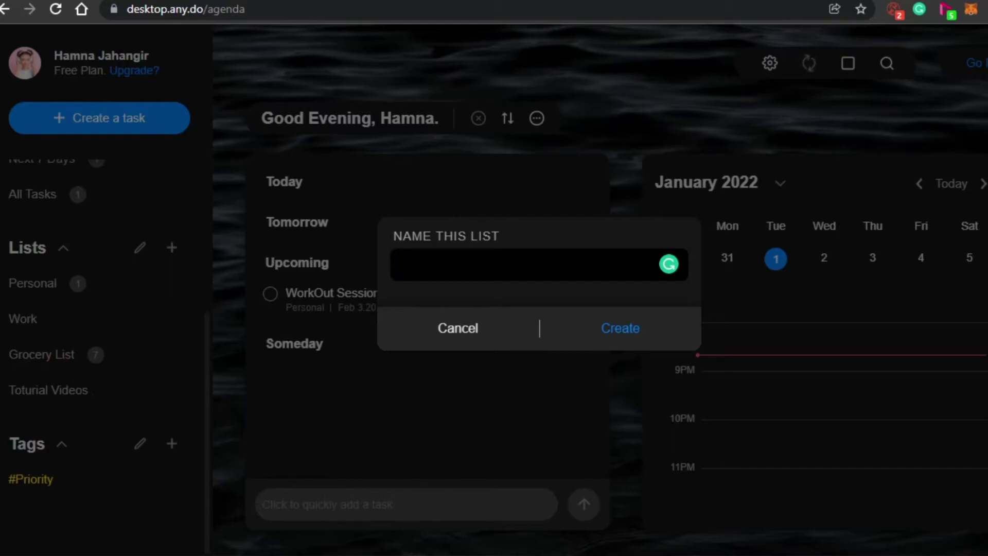
pyautogui.write('writing')
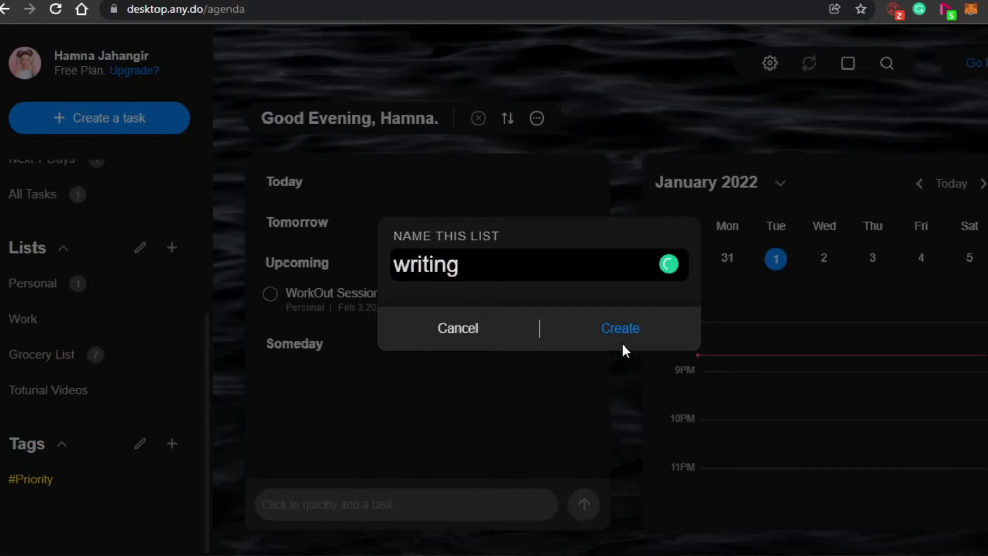
pyautogui.click(624, 334)
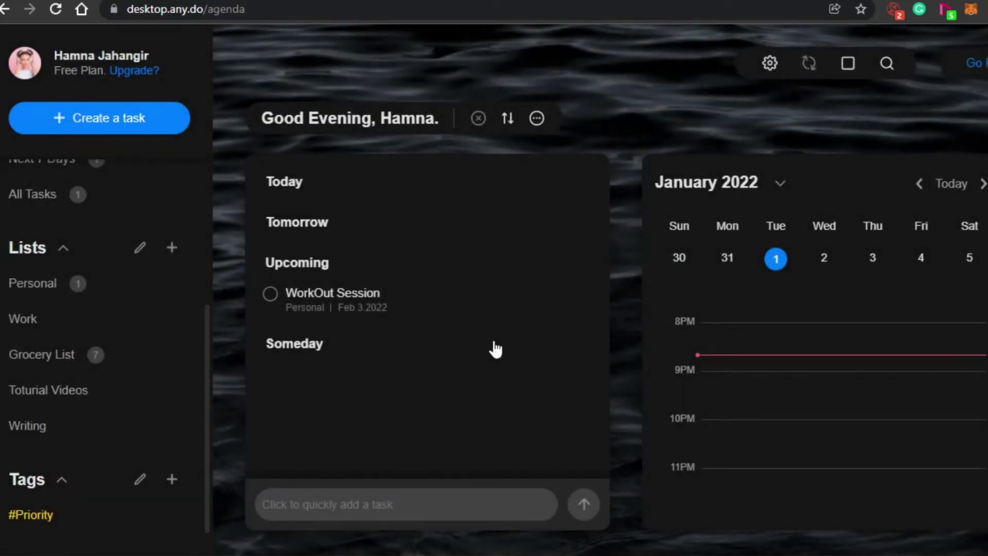
pyautogui.click(53, 439)
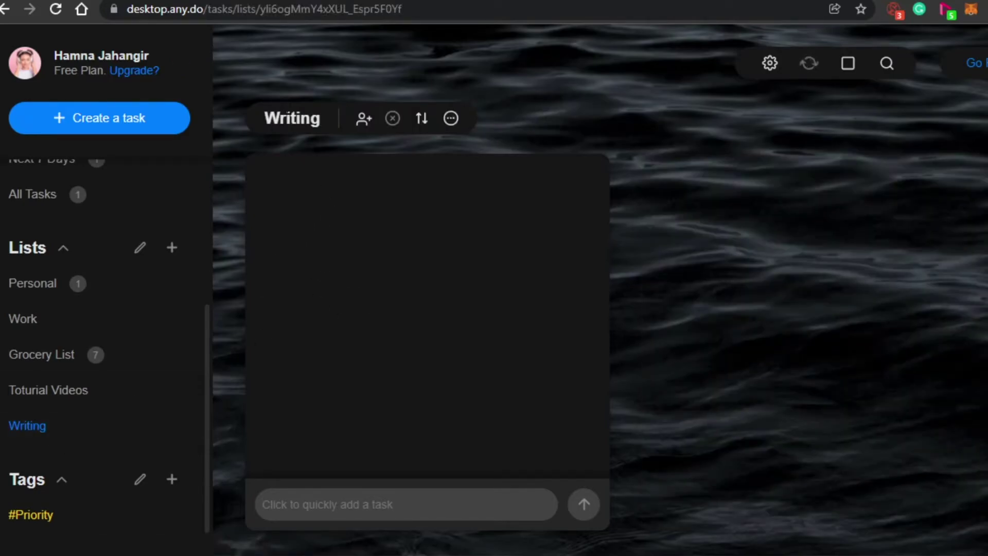
pyautogui.click(330, 507)
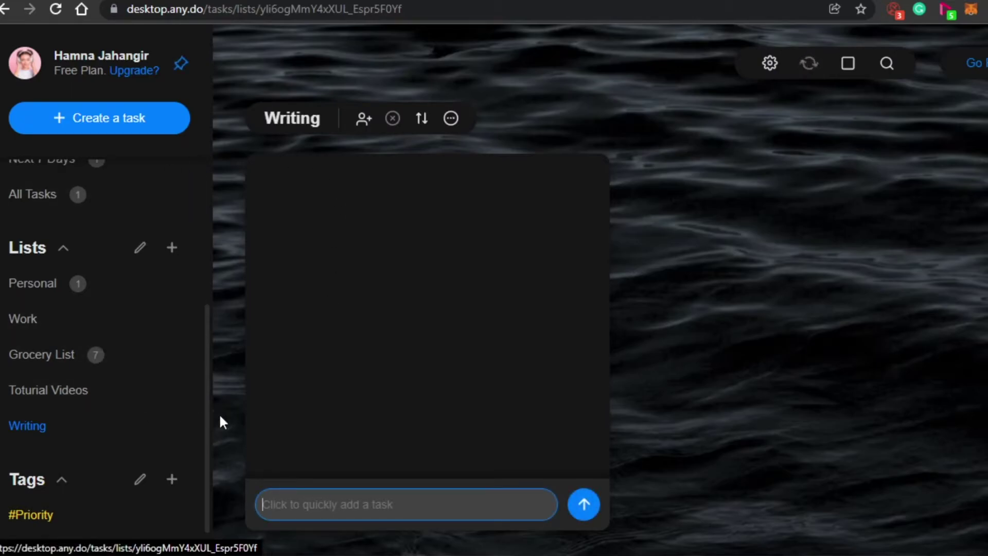
pyautogui.click(212, 399)
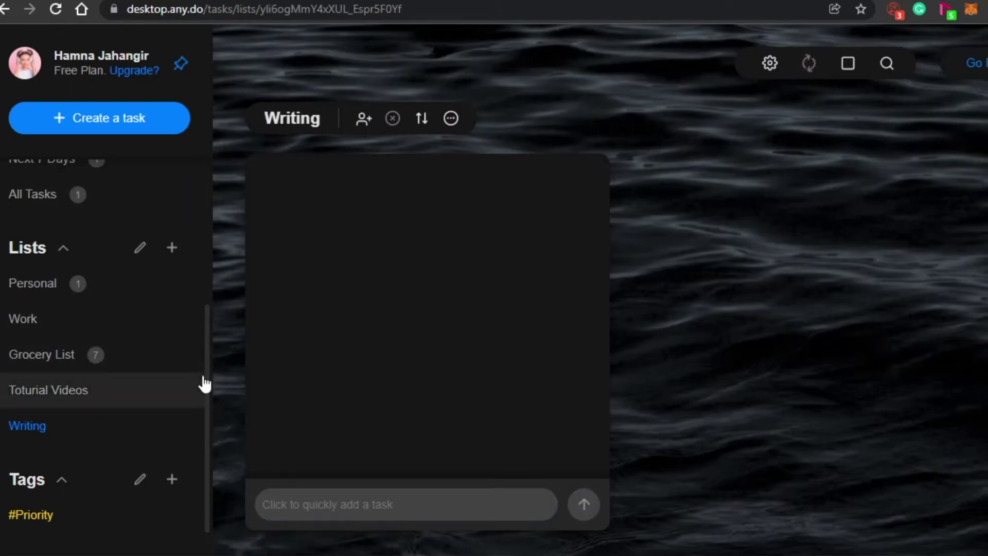
pyautogui.scroll(4, 206, 309)
pyautogui.scroll(-3, 206, 351)
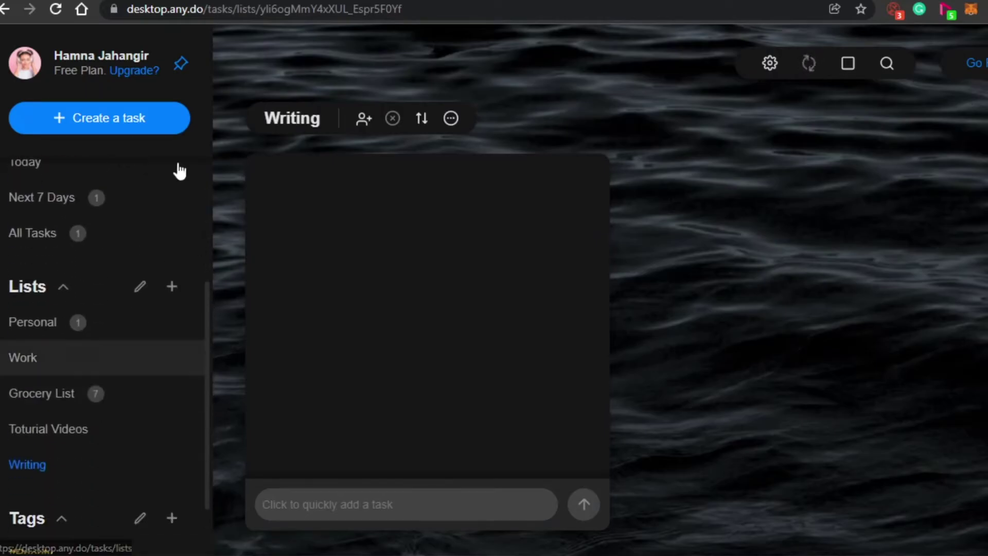
# Create a new list named 'Grocery List' and open it from the sidebar.
pyautogui.click(172, 286)
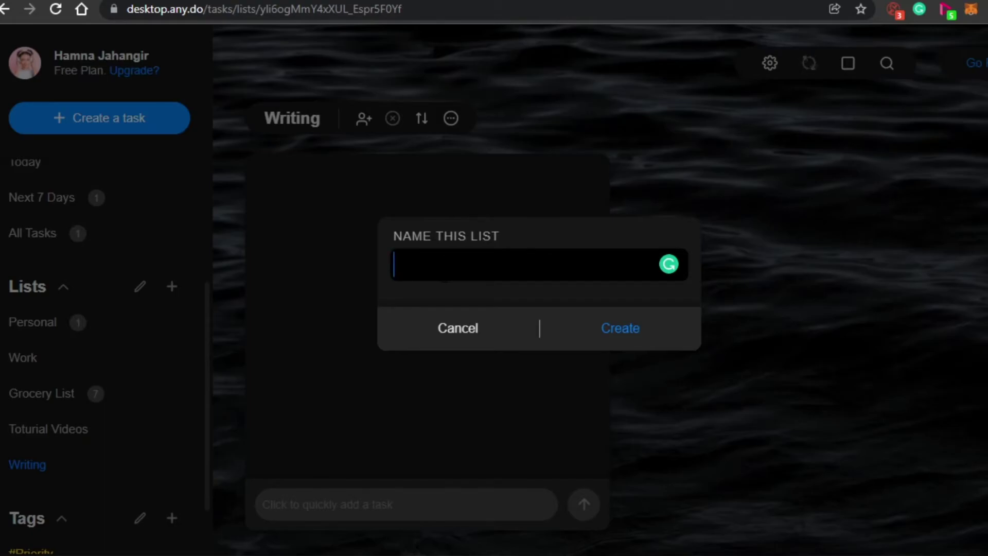
pyautogui.write('Li')
pyautogui.press('BackSpace')
pyautogui.press('BackSpace')
pyautogui.press('Return')
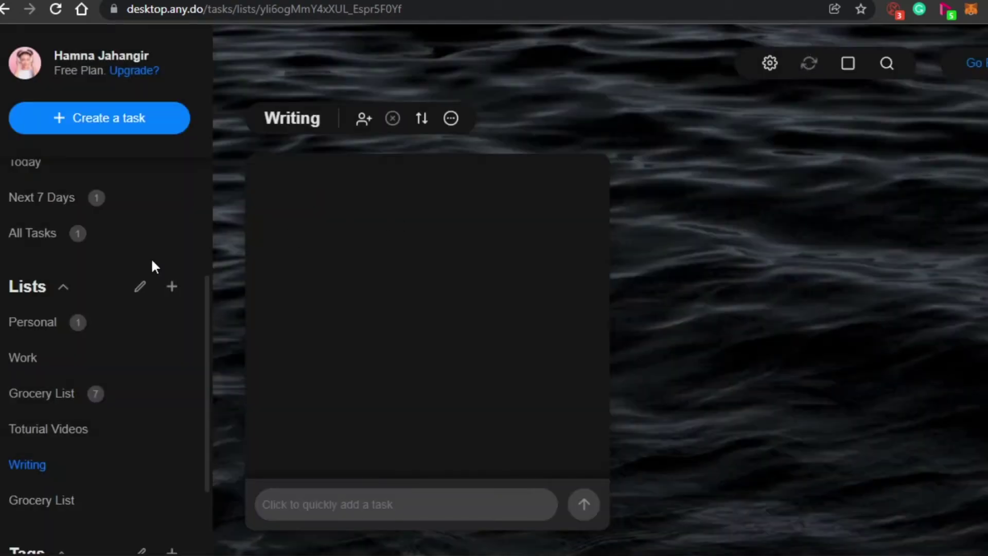
pyautogui.click(62, 508)
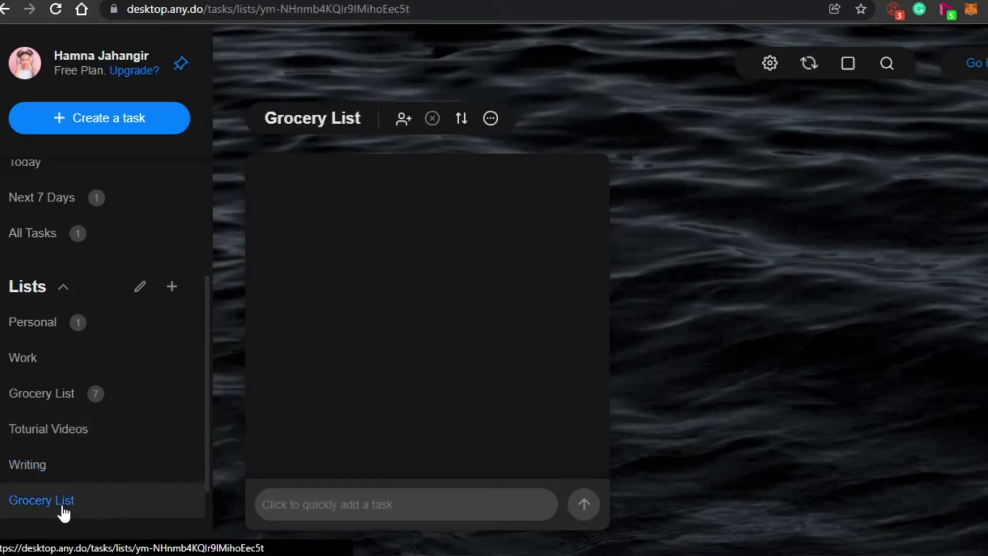
pyautogui.click(342, 499)
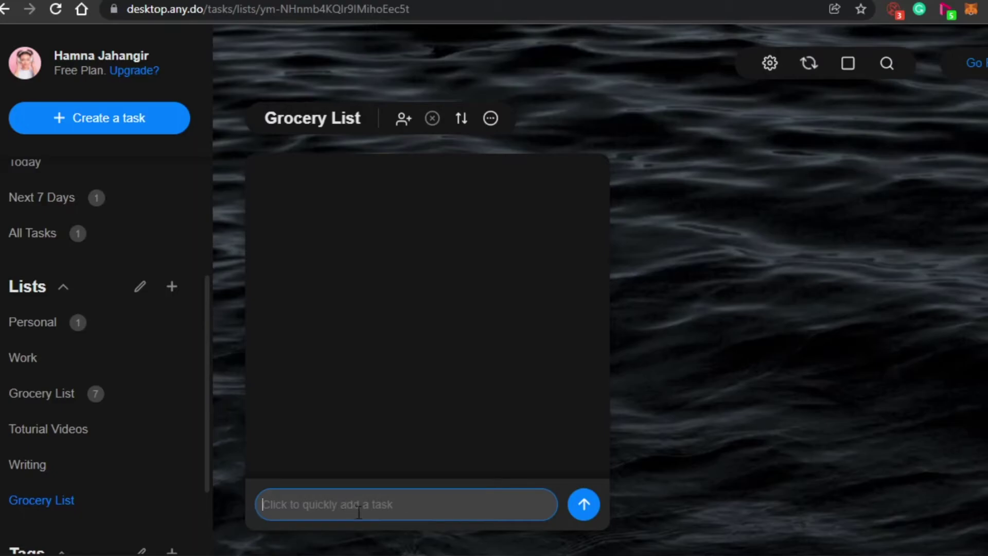
# Add Milk and Eggs as tasks in the new Grocery List.
pyautogui.write('Milk')
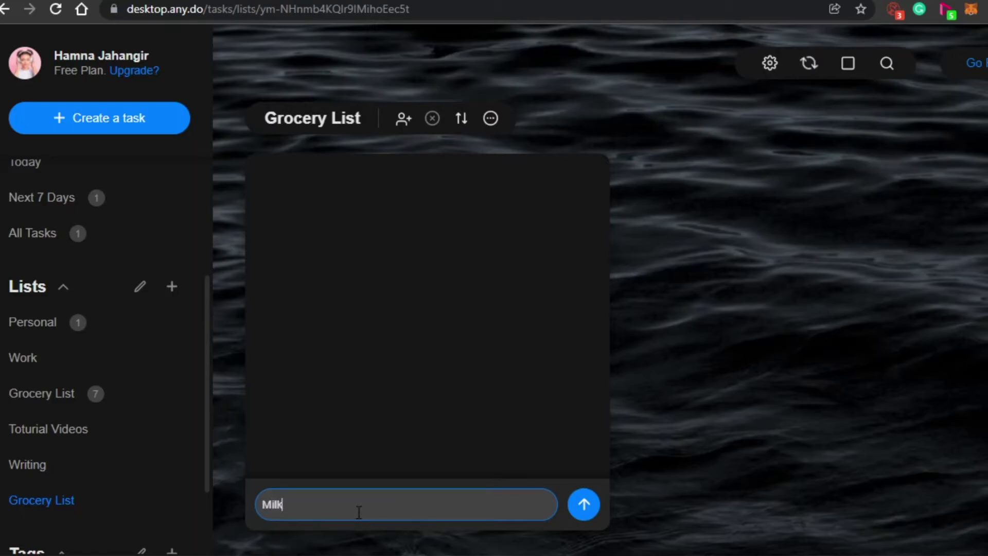
pyautogui.press('Return')
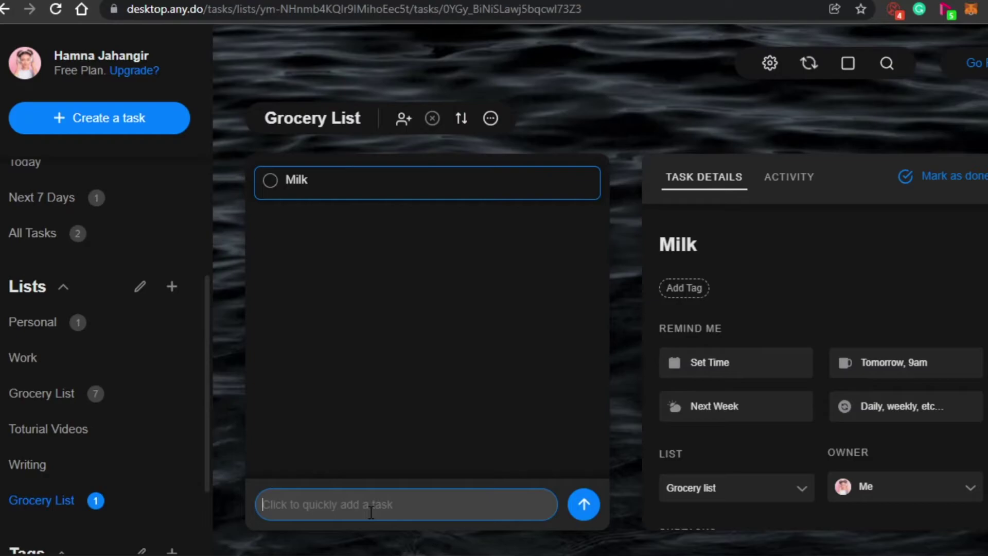
pyautogui.write('Eggs')
pyautogui.press('Return')
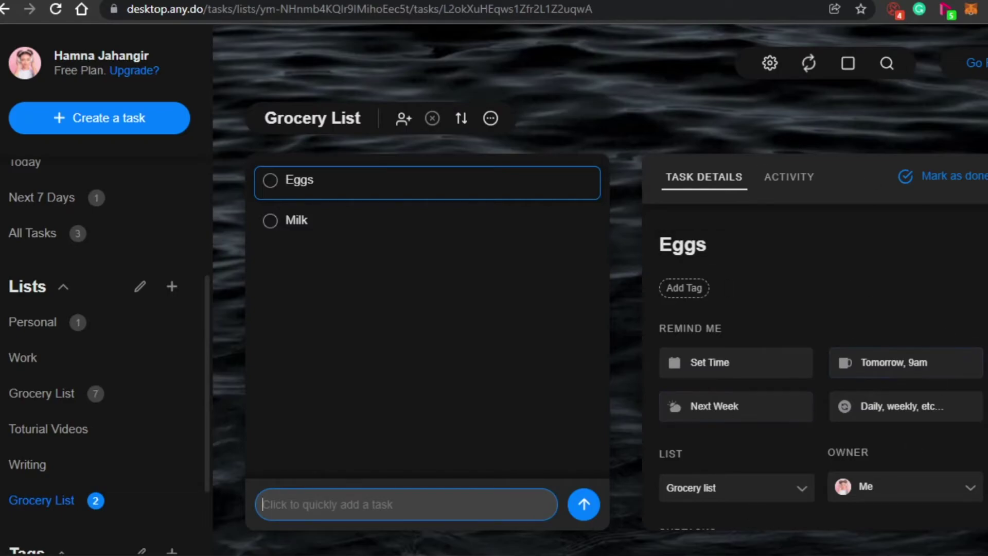
pyautogui.scroll(-3, 813, 360)
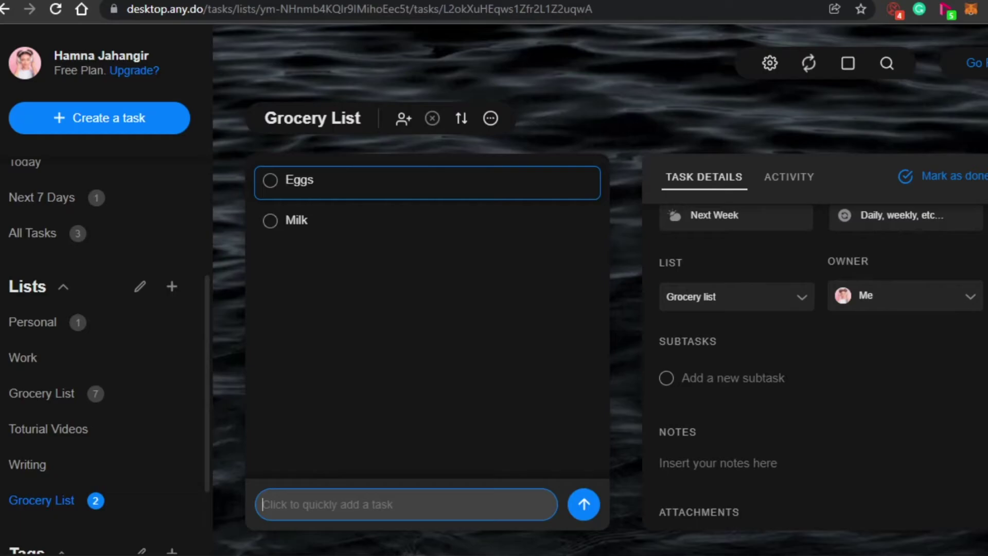
pyautogui.scroll(3, 813, 361)
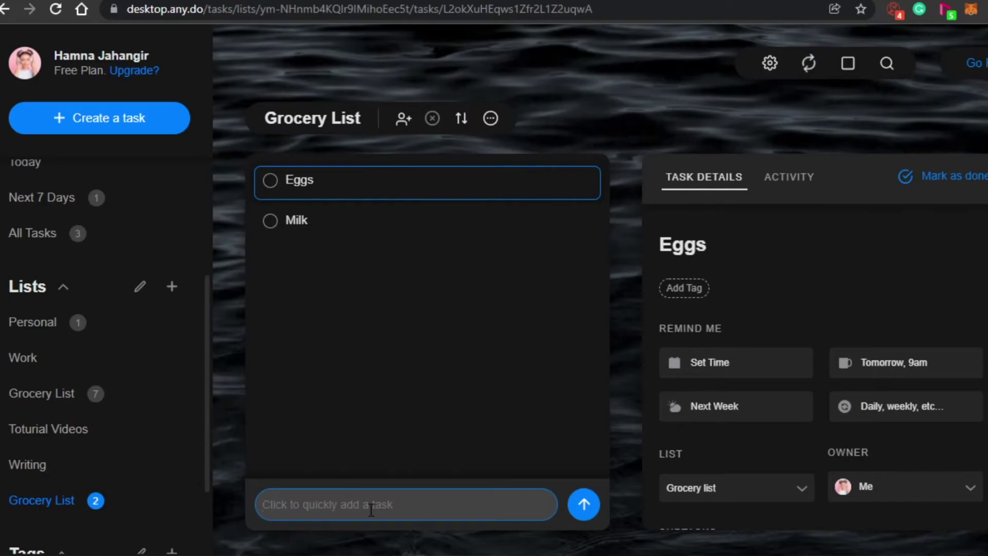
# Add a Lunch task and bring up its tag choices.
pyautogui.write('LU')
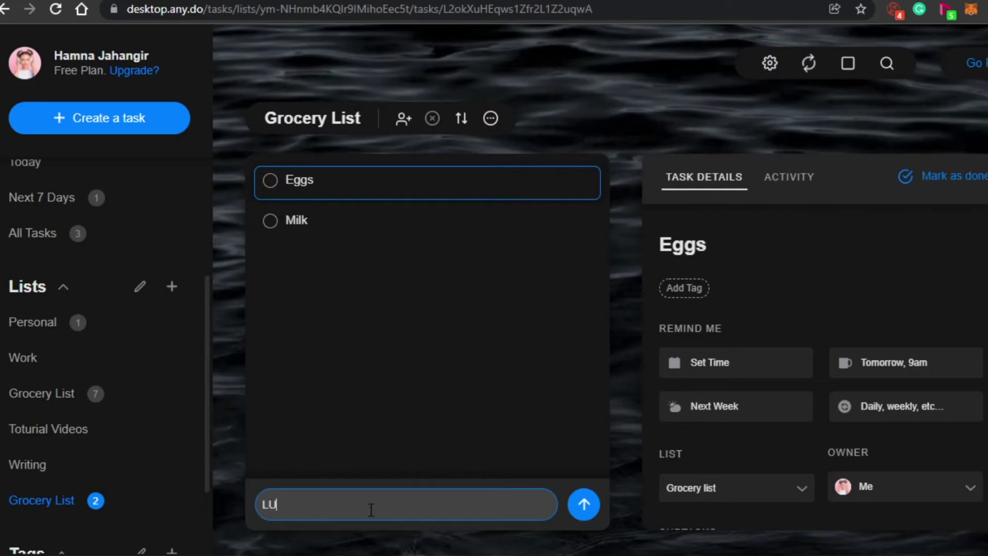
pyautogui.press('BackSpace')
pyautogui.write('unch')
pyautogui.press('Return')
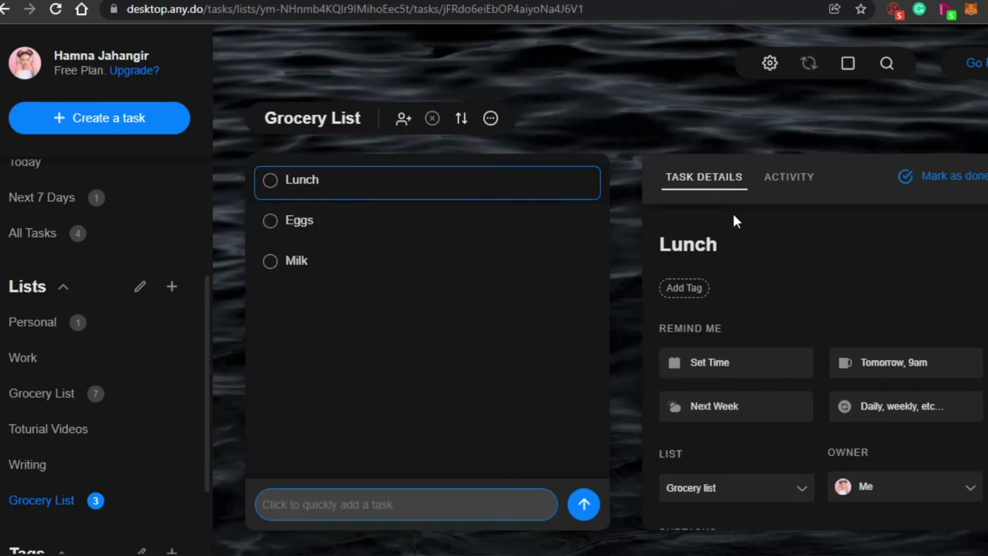
pyautogui.click(689, 294)
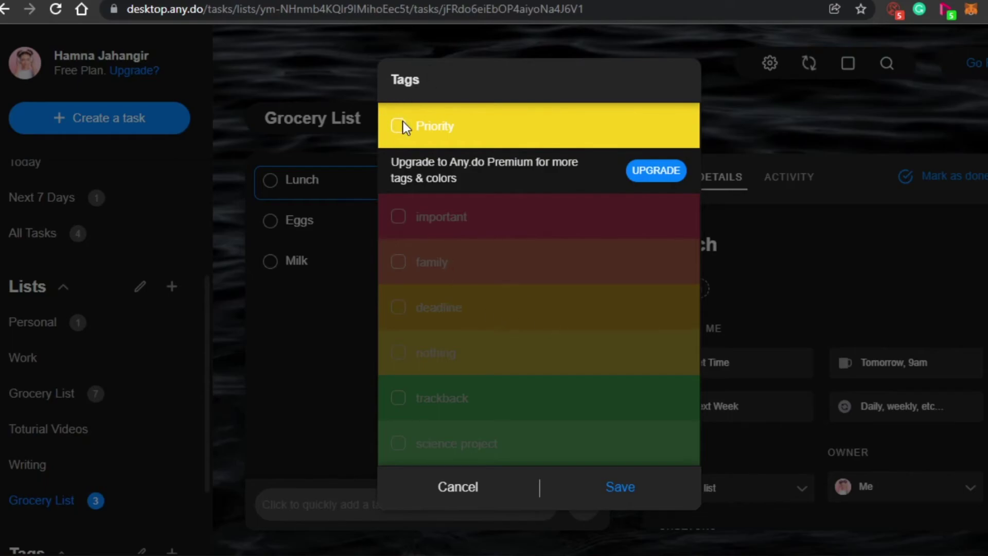
# Save the Priority tag on Lunch and set its reminder to Feb 4 2022, 1:00 PM.
pyautogui.click(637, 489)
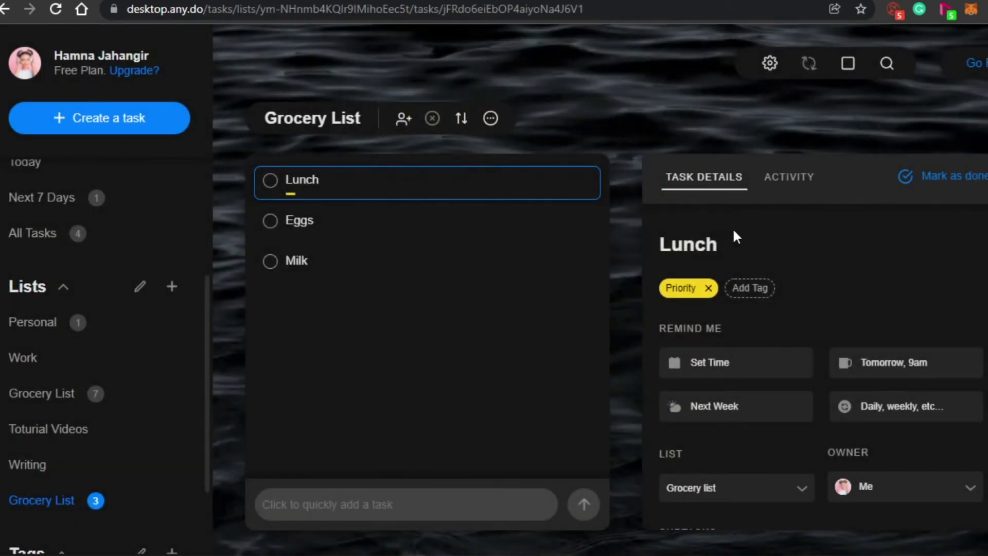
pyautogui.click(708, 361)
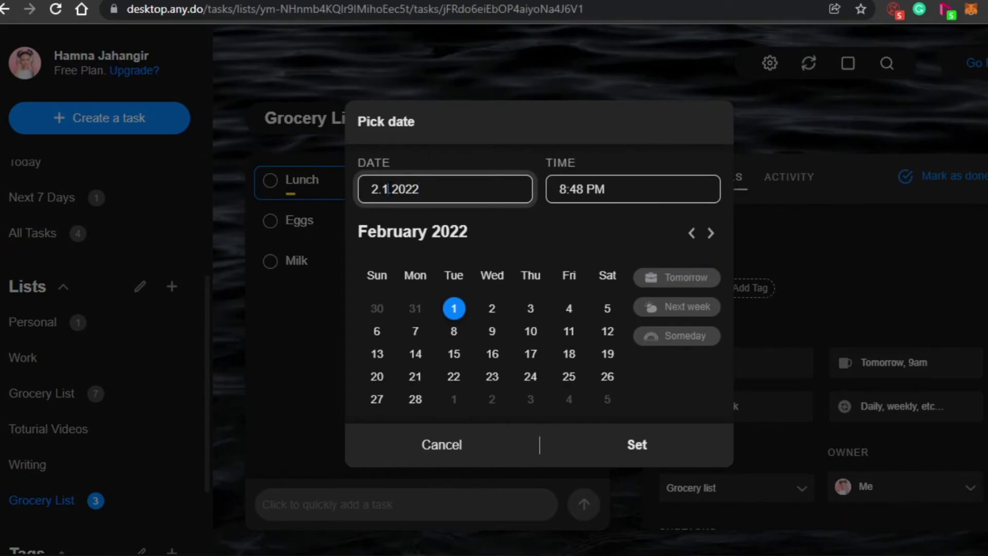
pyautogui.press('BackSpace')
pyautogui.write('4')
pyautogui.click(612, 188)
pyautogui.press('BackSpace')
pyautogui.press('BackSpace')
pyautogui.press('BackSpace')
pyautogui.press('BackSpace')
pyautogui.press('BackSpace')
pyautogui.press('BackSpace')
pyautogui.press('BackSpace')
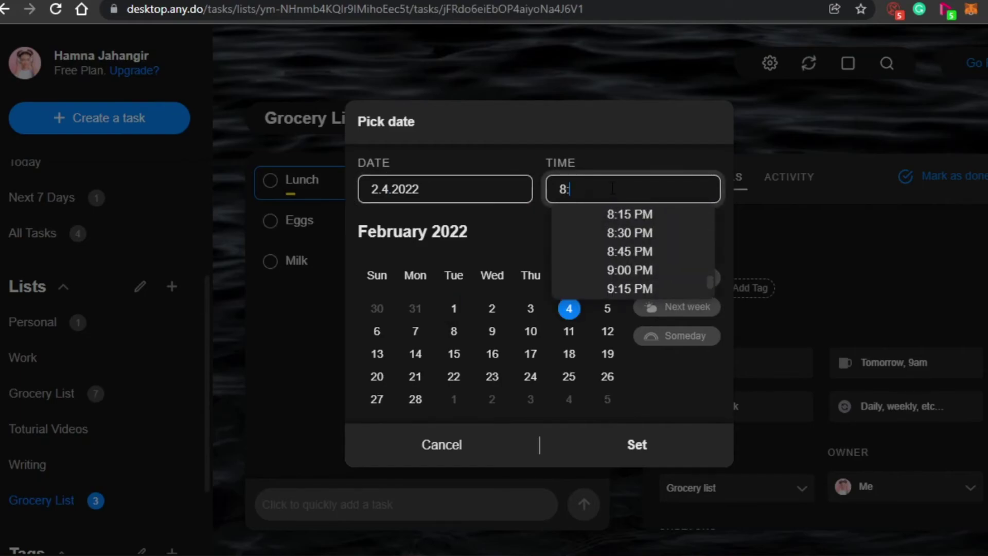
pyautogui.write('1.00 PM')
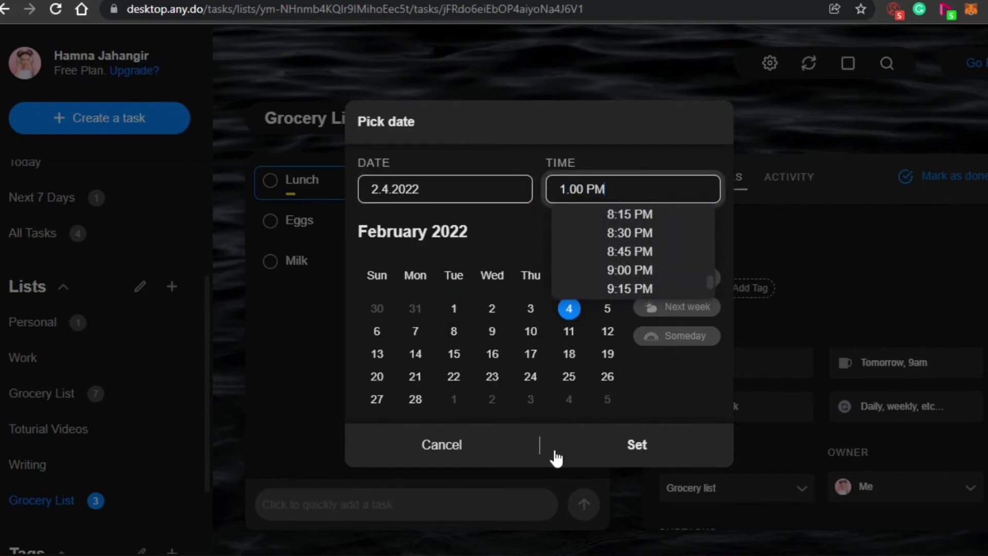
pyautogui.click(619, 439)
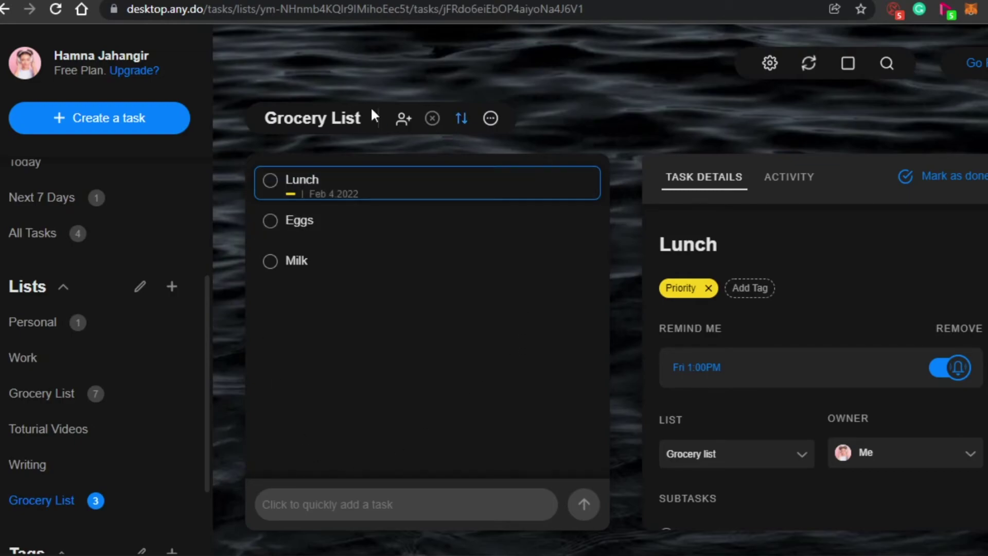
pyautogui.click(403, 120)
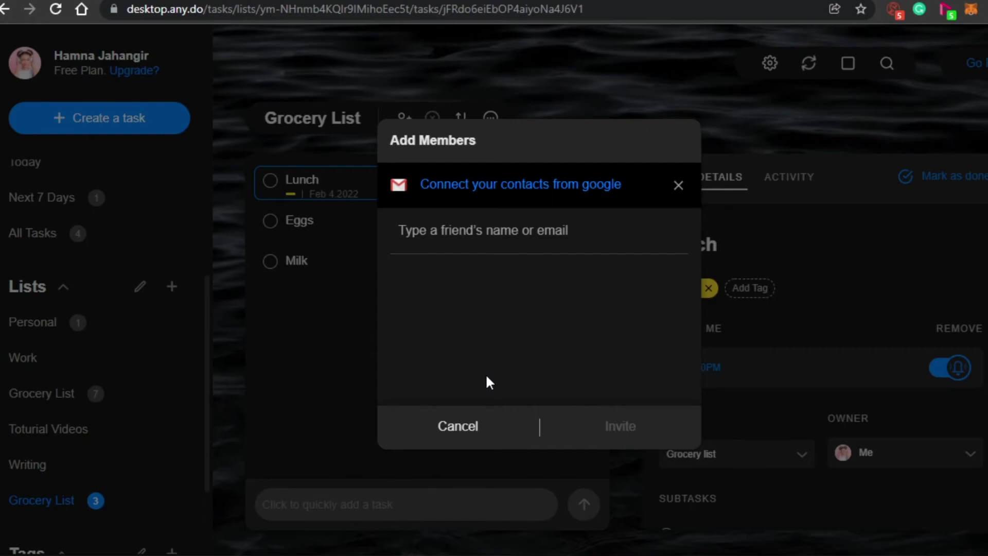
pyautogui.click(490, 432)
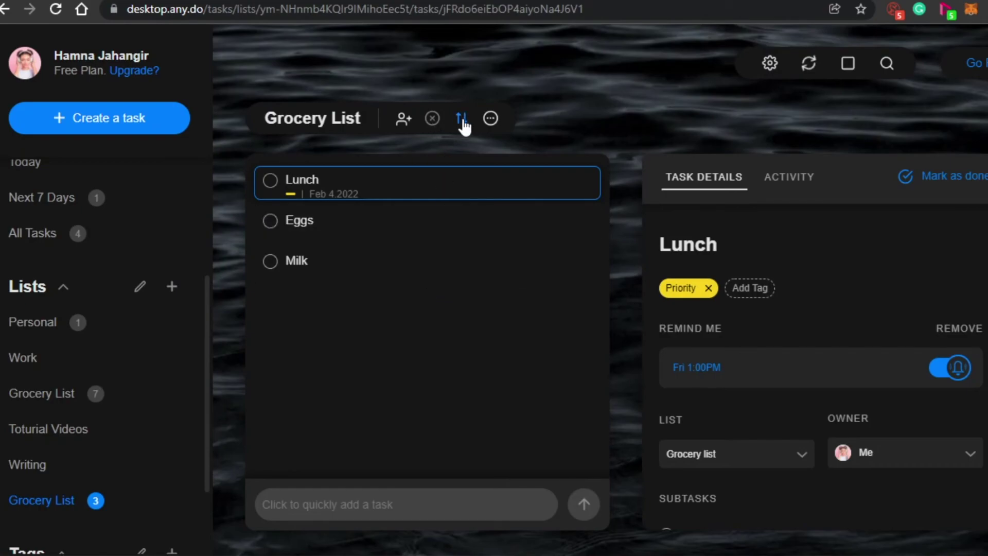
pyautogui.click(489, 122)
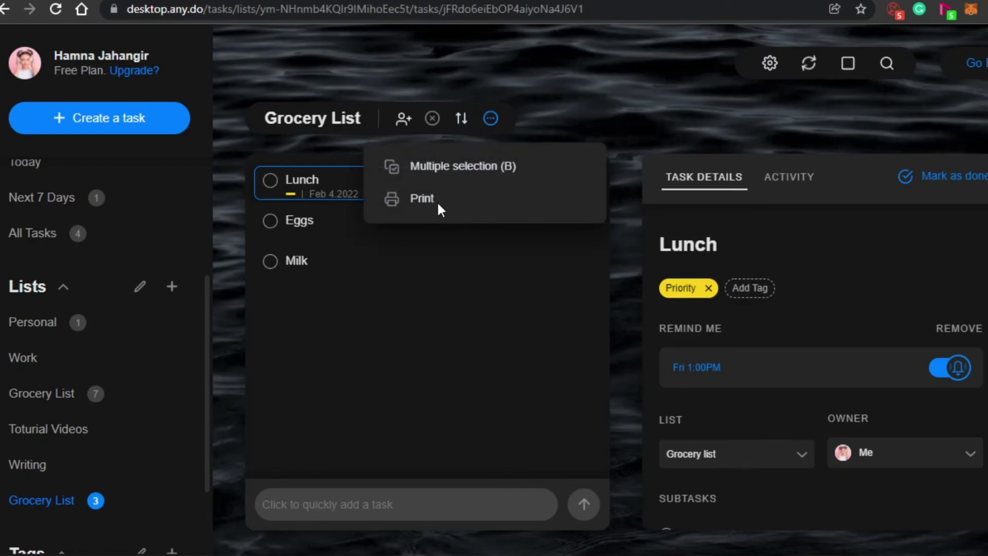
pyautogui.click(448, 250)
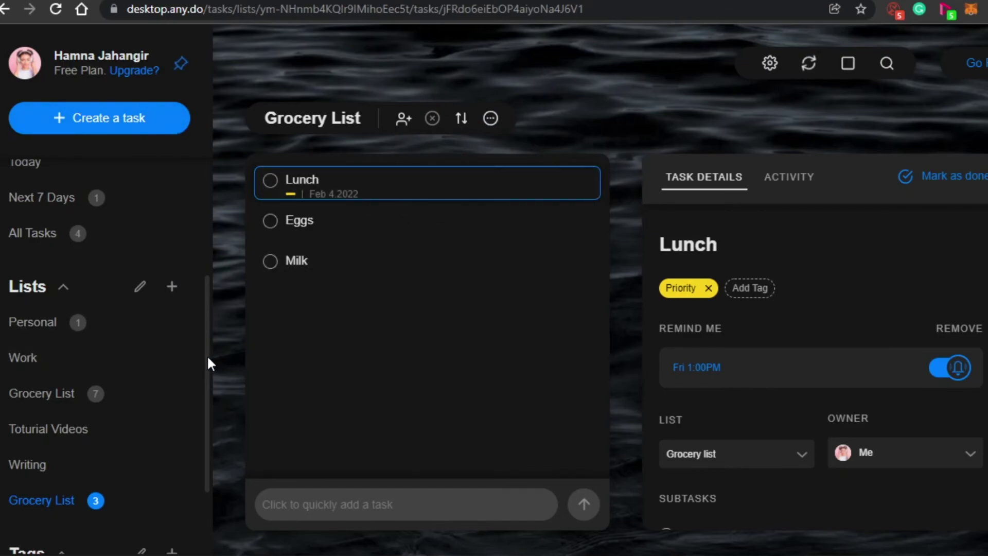
# Scroll the sidebar down to Tags and back up to the top.
pyautogui.moveTo(210, 306); pyautogui.dragTo(219, 489)
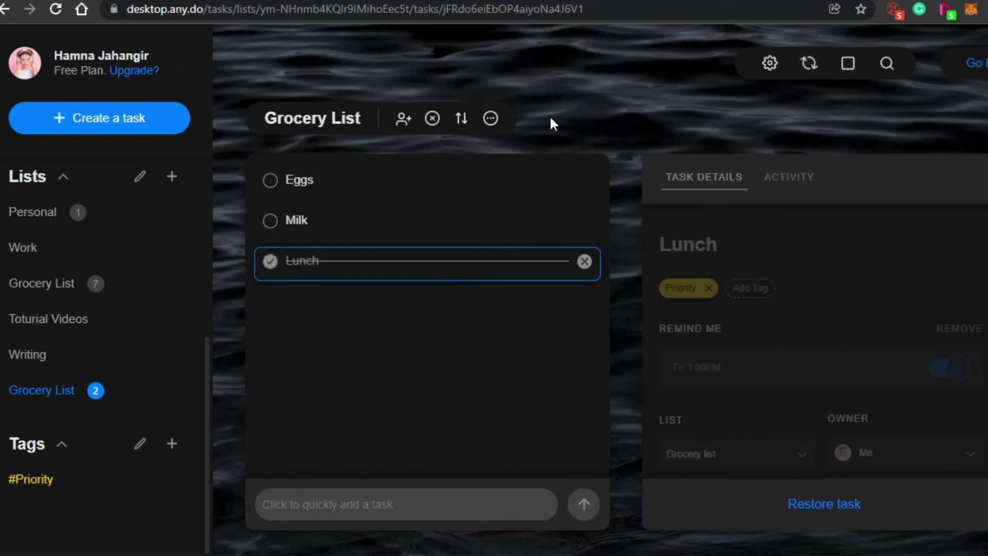
pyautogui.moveTo(205, 436); pyautogui.dragTo(208, 246)
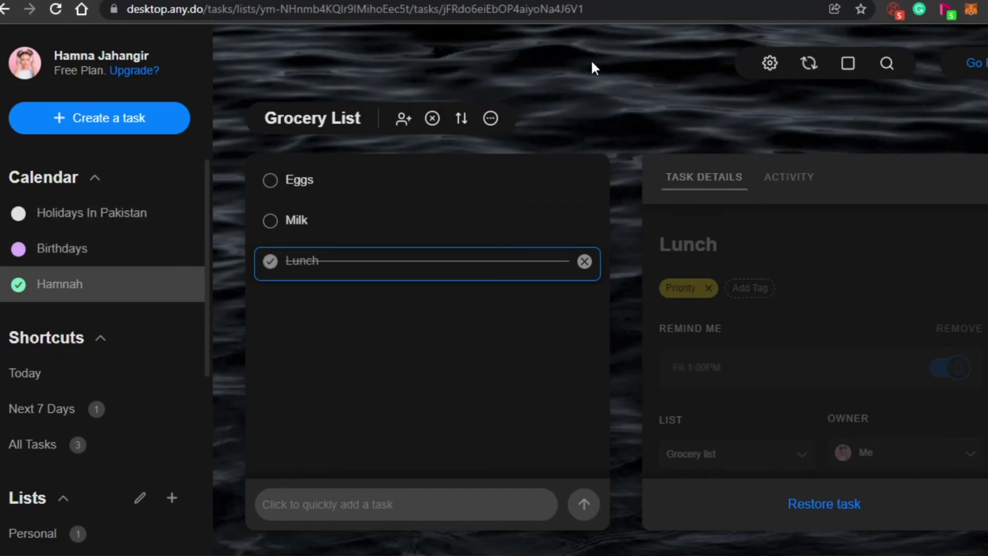
pyautogui.click(769, 63)
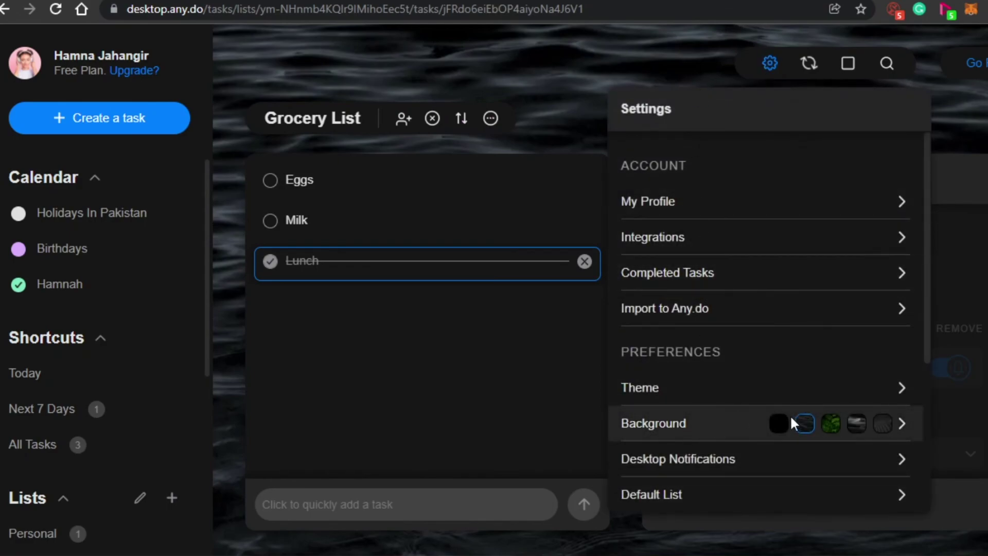
pyautogui.click(834, 430)
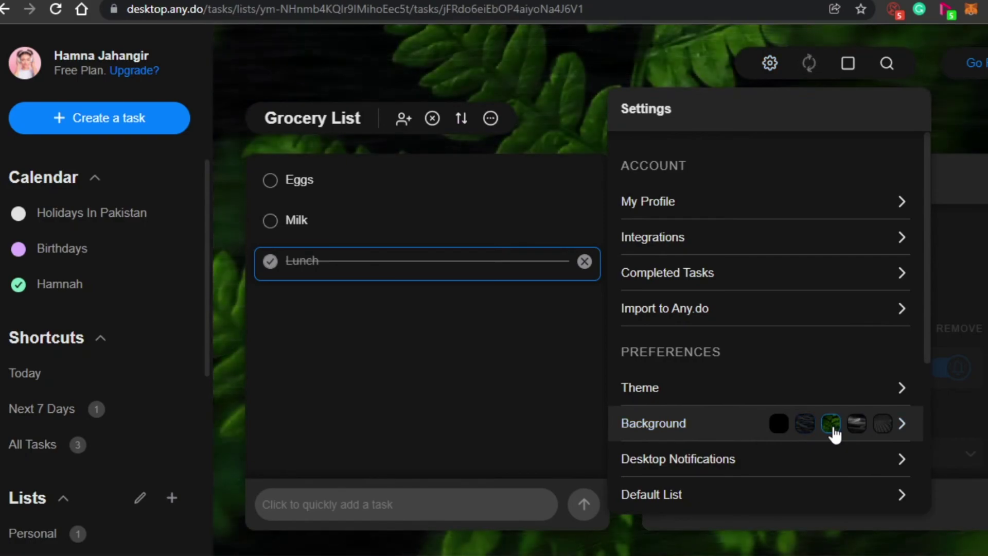
pyautogui.click(784, 427)
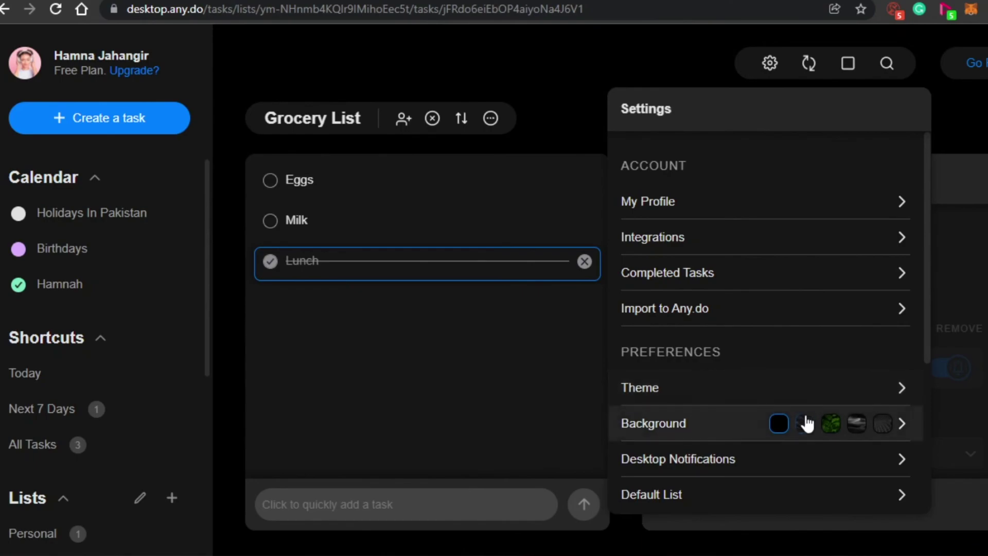
pyautogui.click(806, 423)
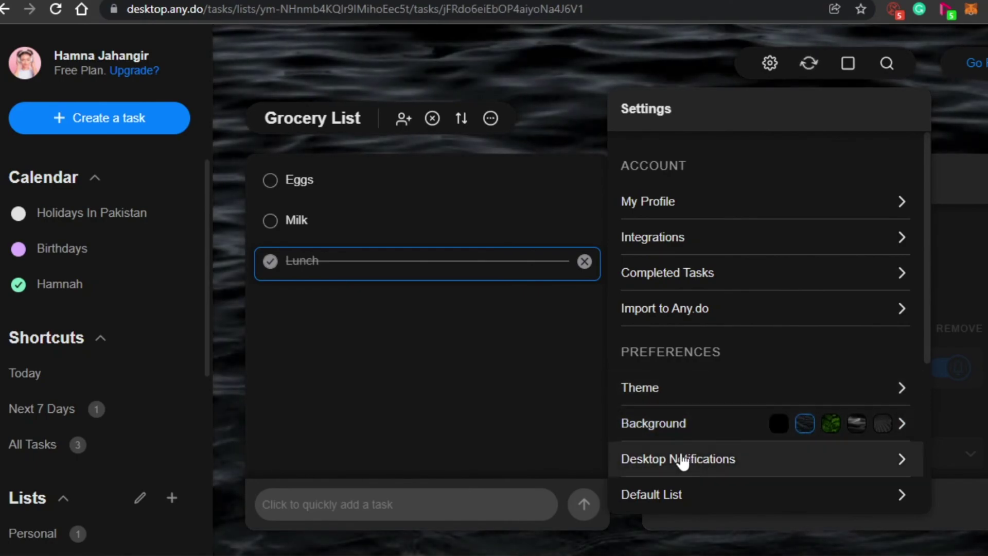
pyautogui.click(680, 396)
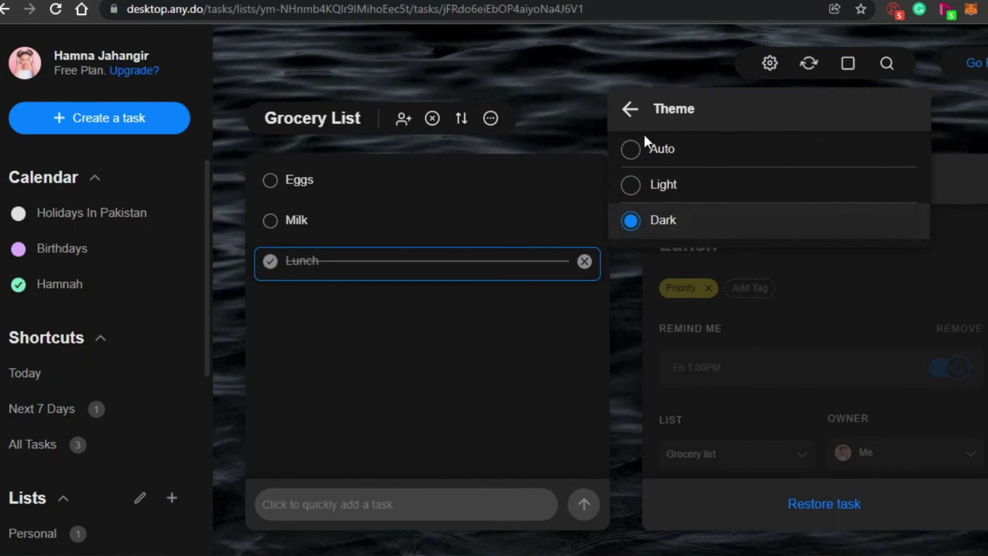
pyautogui.click(632, 107)
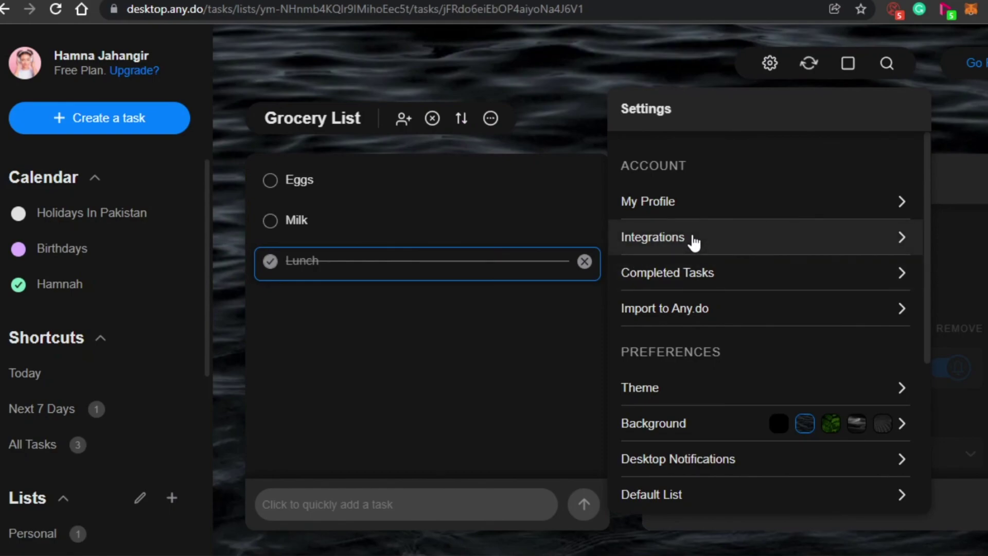
pyautogui.click(514, 75)
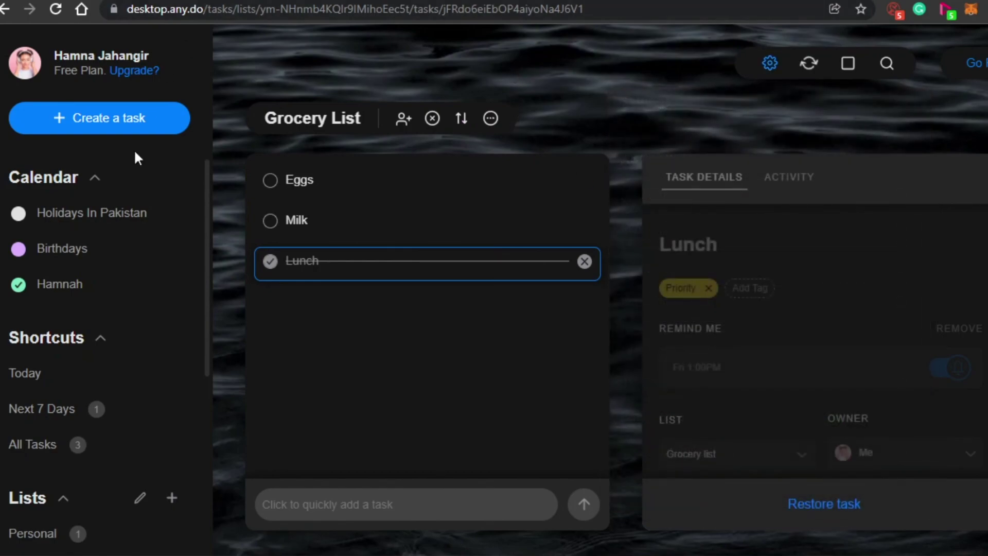